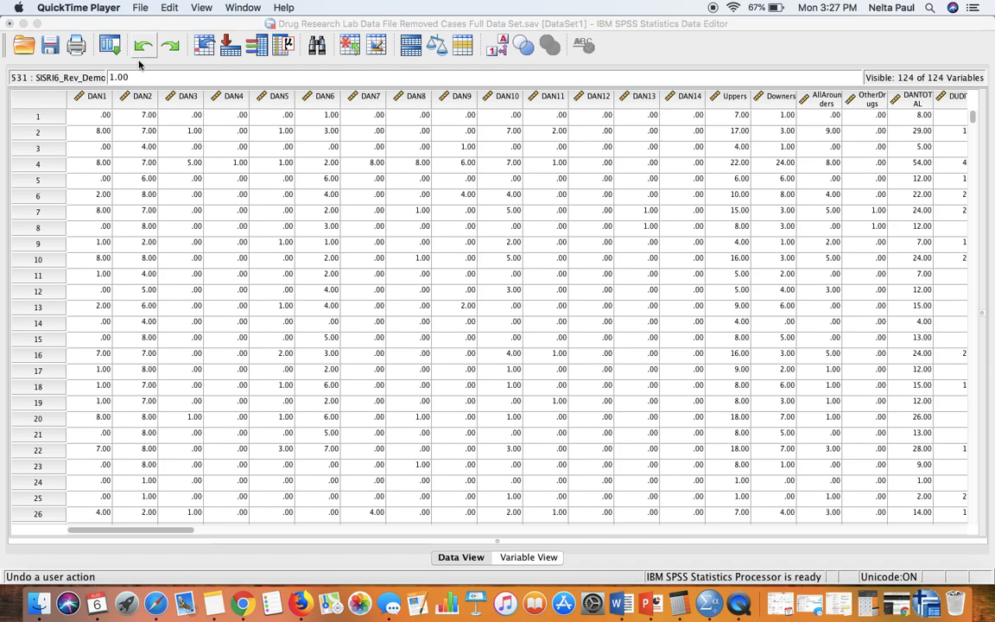
pyautogui.click(272, 179)
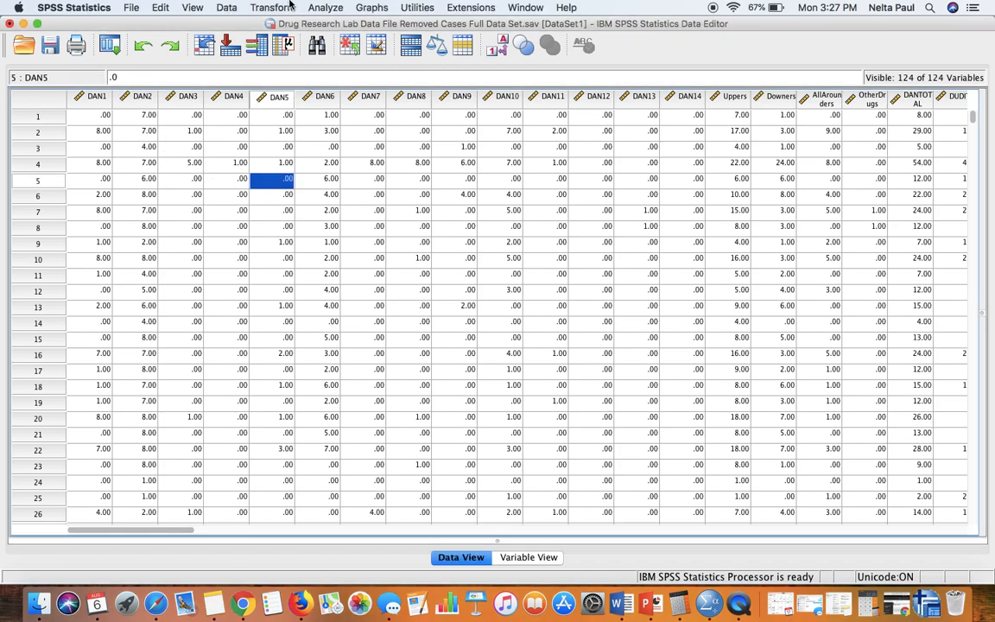
pyautogui.click(321, 8)
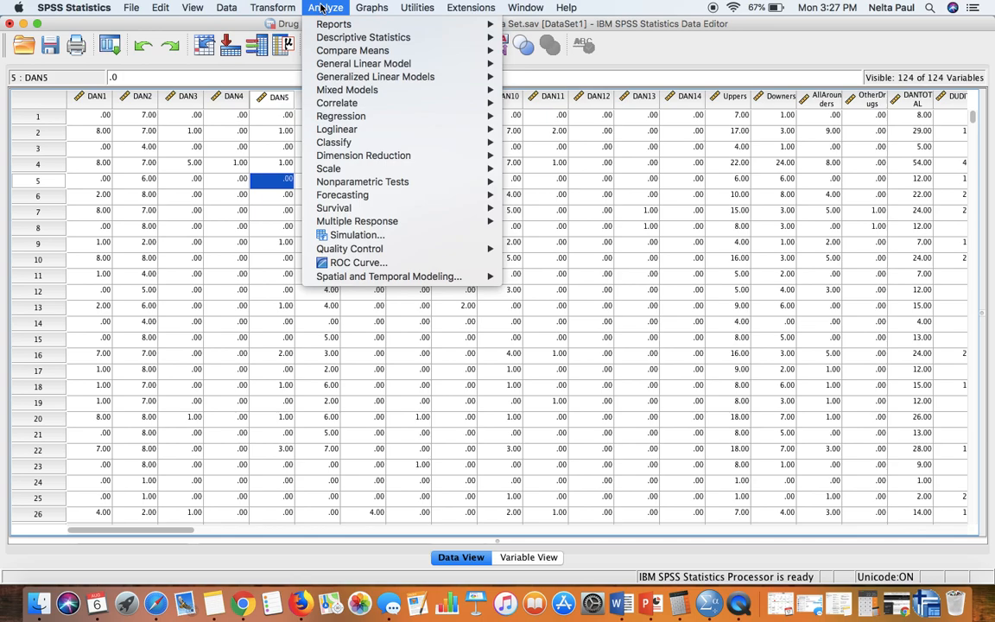
pyautogui.moveTo(275, 9)
pyautogui.click(49, 99)
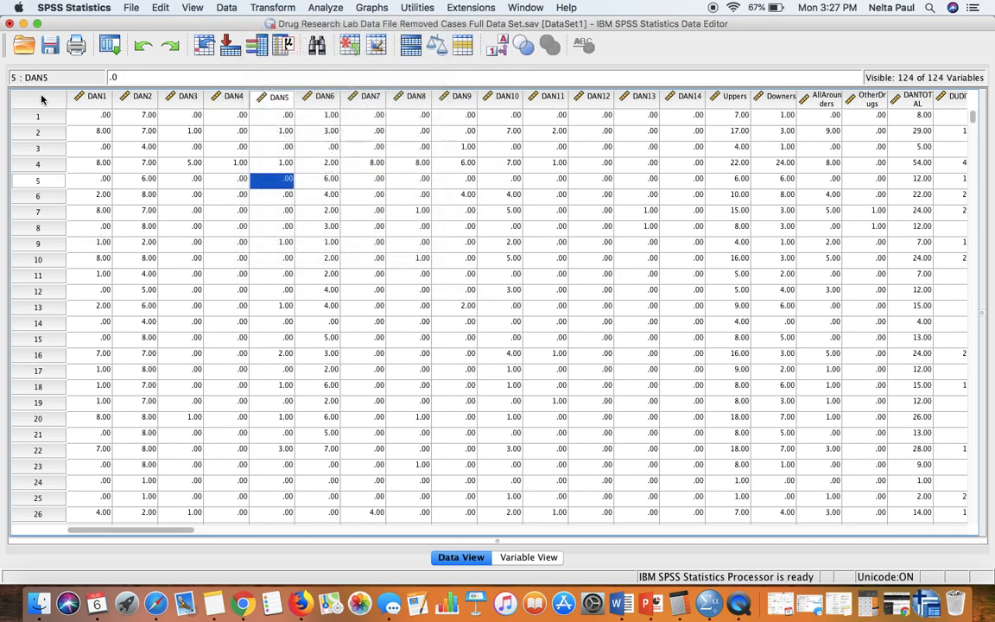
pyautogui.click(282, 132)
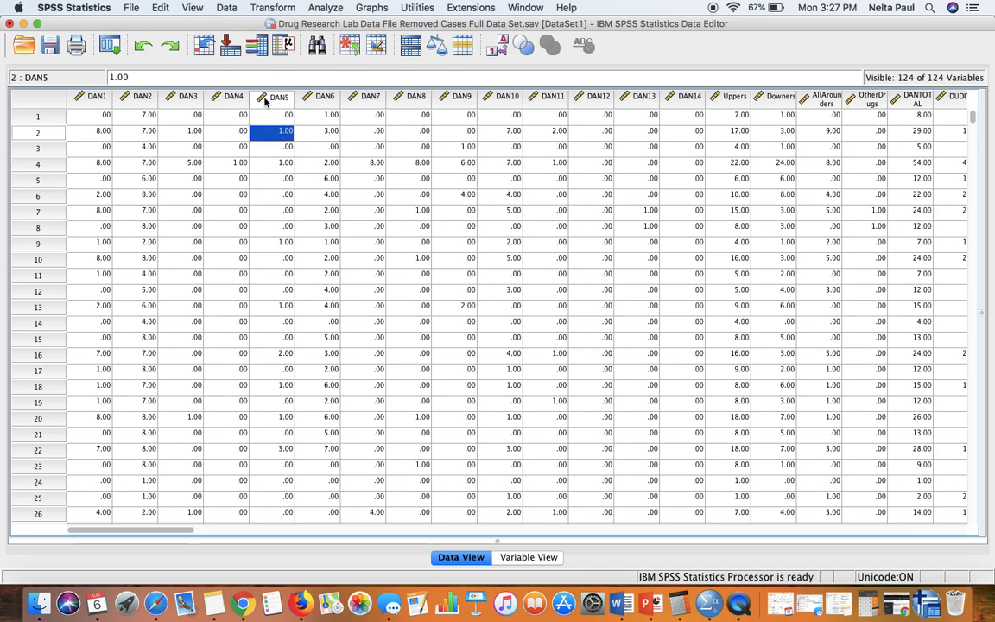
pyautogui.click(268, 97)
pyautogui.click(321, 119)
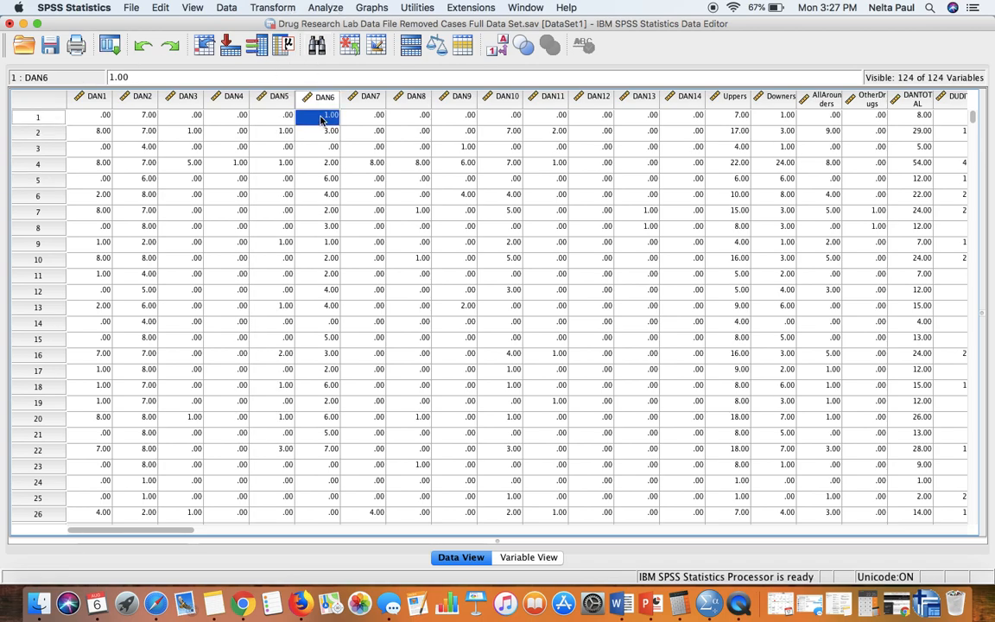
# Start an independent-samples t test with gender as the grouping variable
pyautogui.click(320, 9)
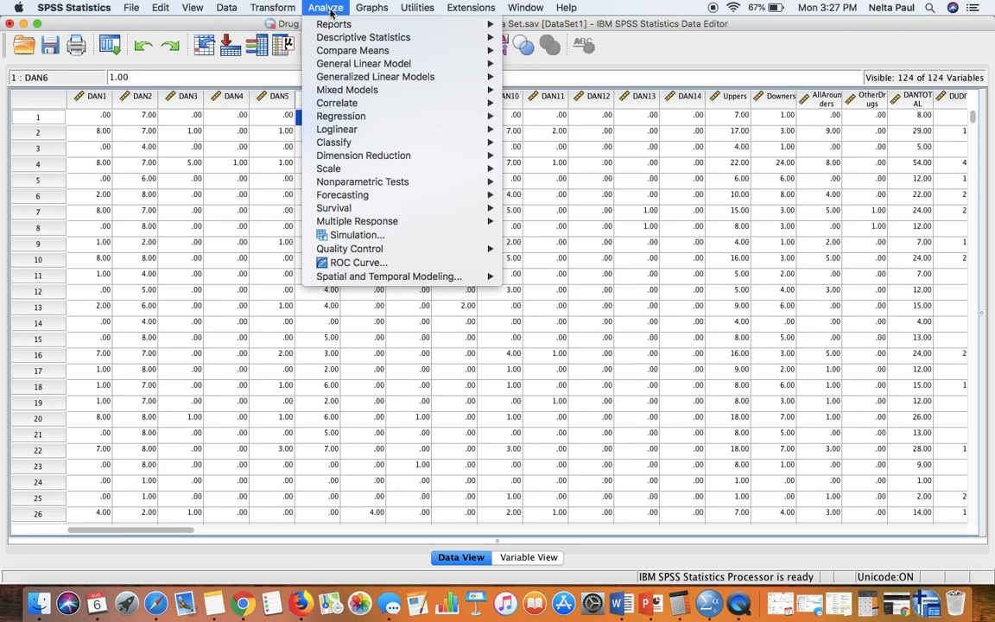
pyautogui.moveTo(371, 37)
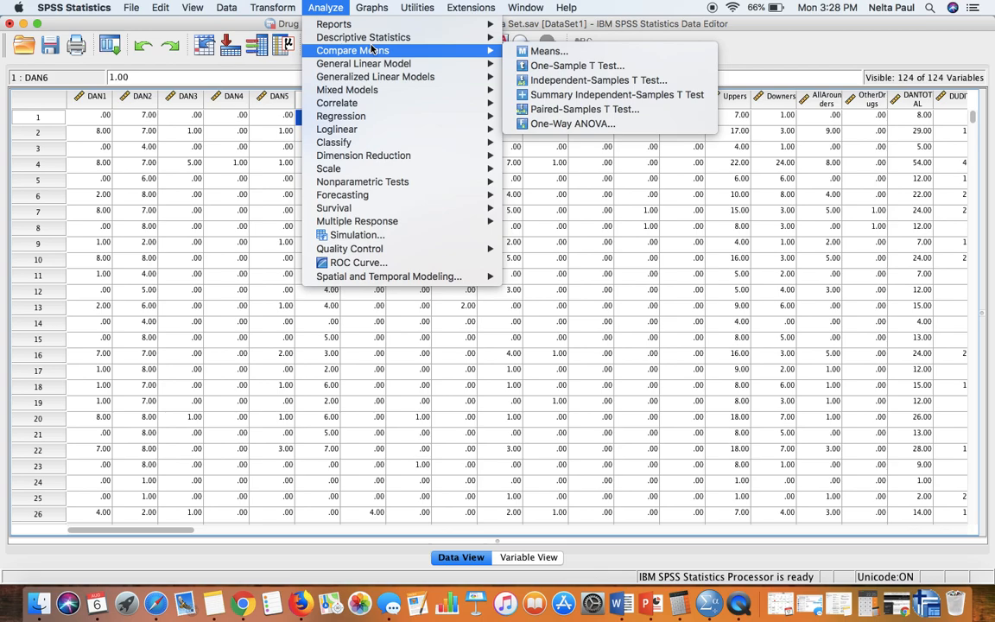
pyautogui.moveTo(480, 52)
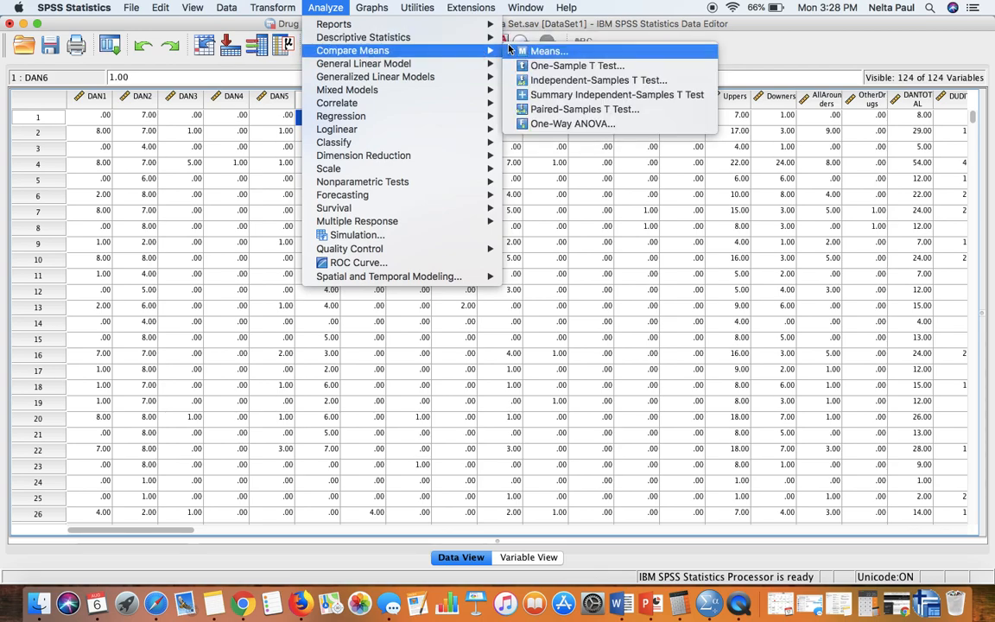
pyautogui.click(541, 82)
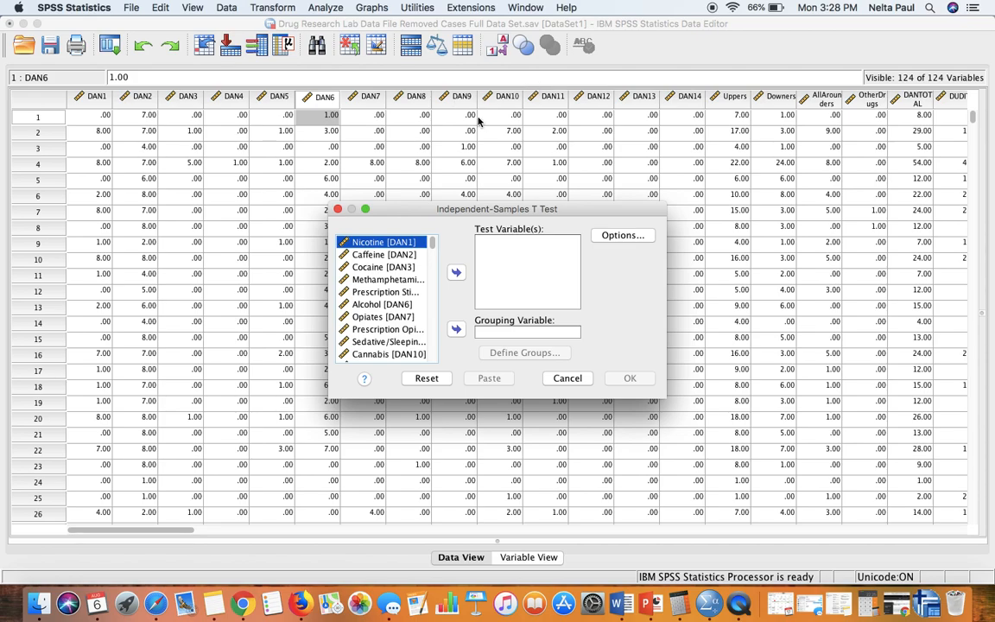
pyautogui.scroll(-15, 385, 312)
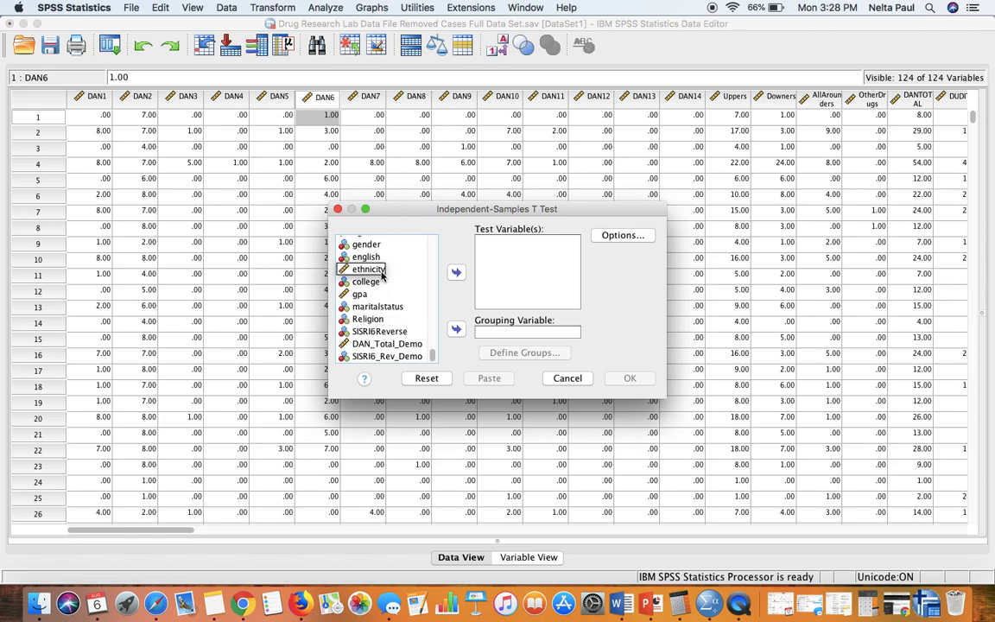
pyautogui.click(366, 245)
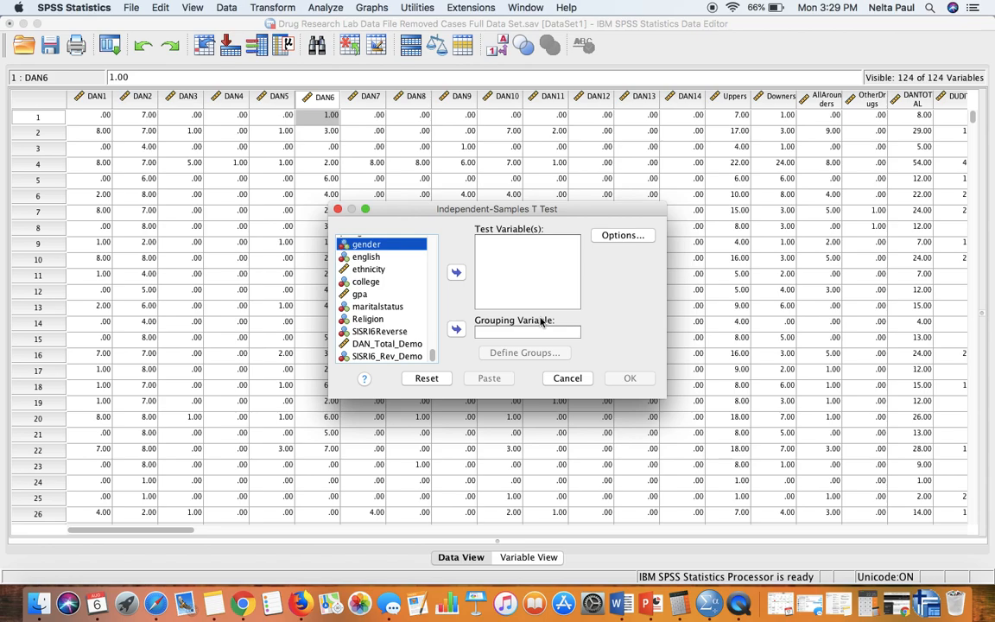
pyautogui.click(456, 329)
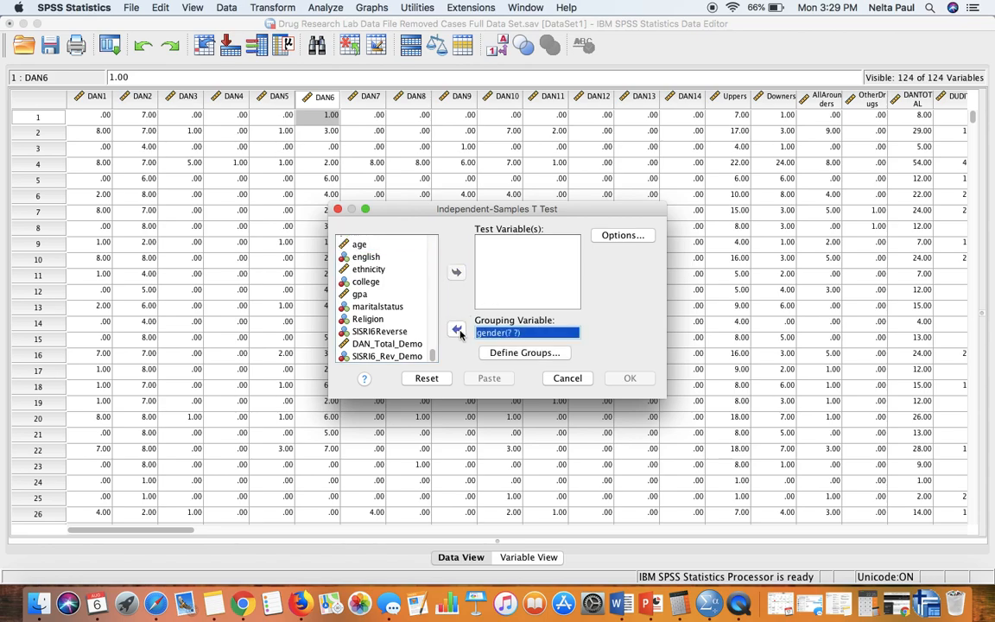
# Define the gender groups using specified values, 1 for Group 1 and 2 for Group 2
pyautogui.click(526, 352)
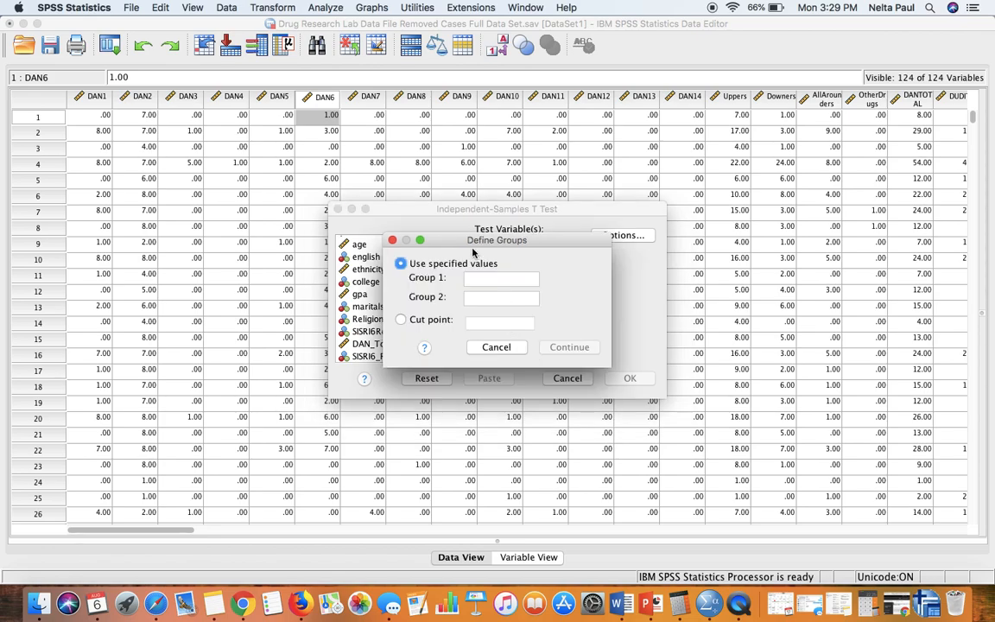
pyautogui.click(482, 278)
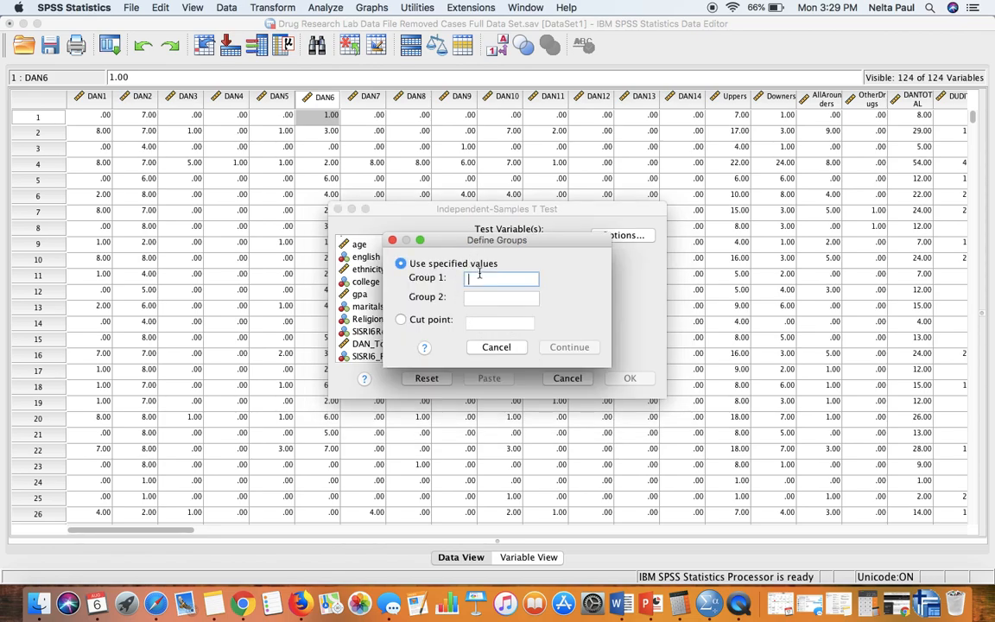
pyautogui.write('1')
pyautogui.click(473, 296)
pyautogui.write('2')
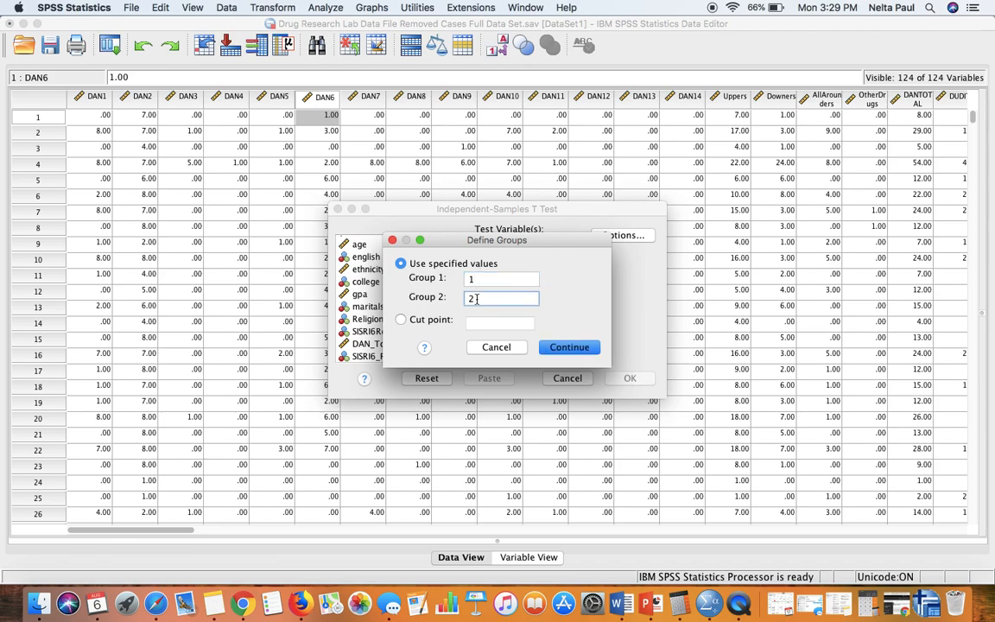
pyautogui.click(570, 347)
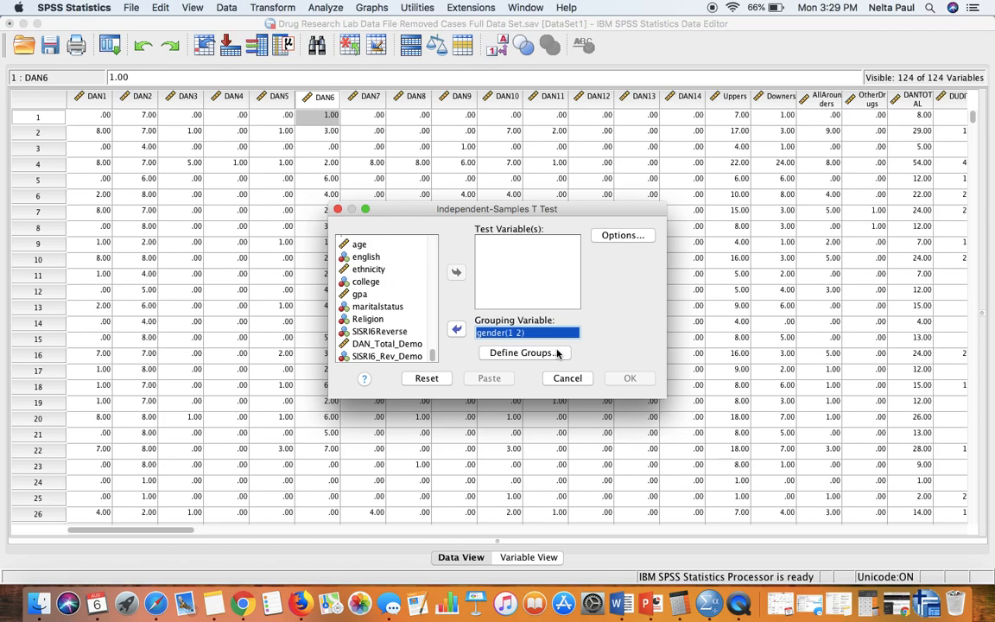
# Add phqtotal as the test variable and run the t test
pyautogui.scroll(-5, 385, 292)
pyautogui.scroll(5, 386, 293)
pyautogui.scroll(-2, 385, 293)
pyautogui.scroll(2, 385, 293)
pyautogui.click(364, 269)
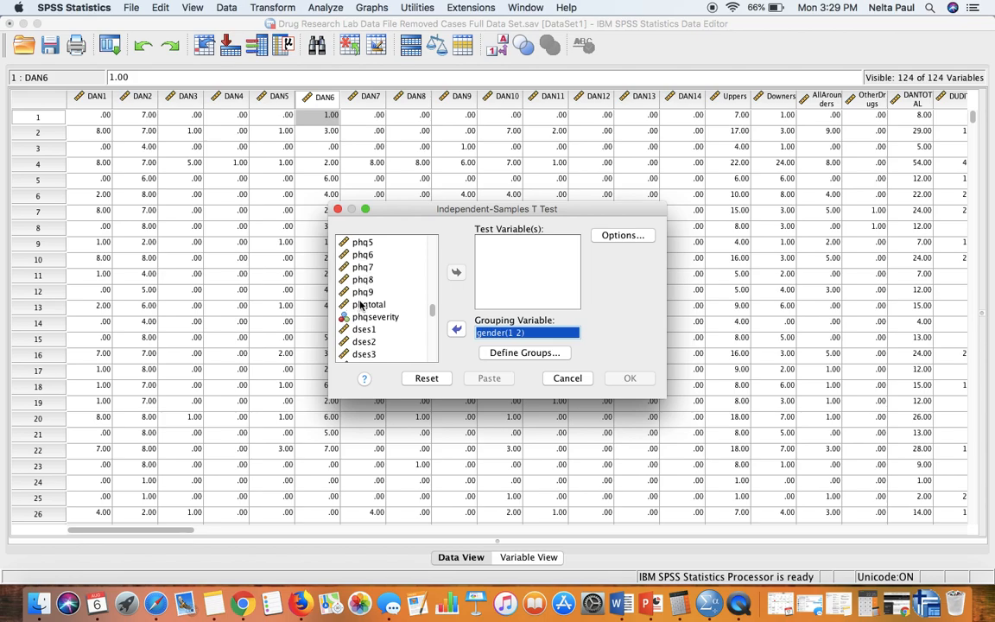
pyautogui.click(363, 304)
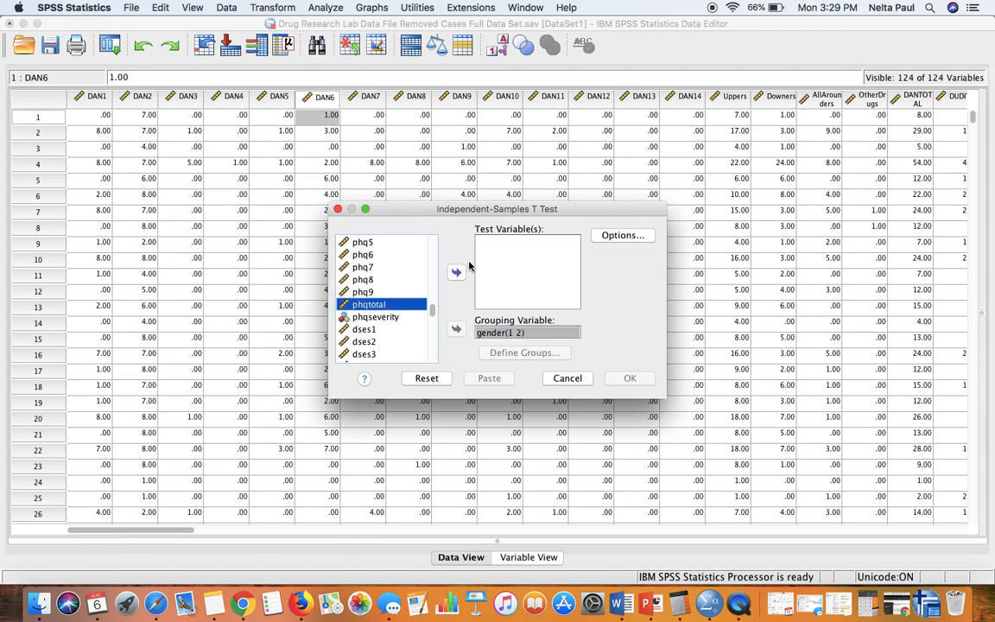
pyautogui.click(456, 272)
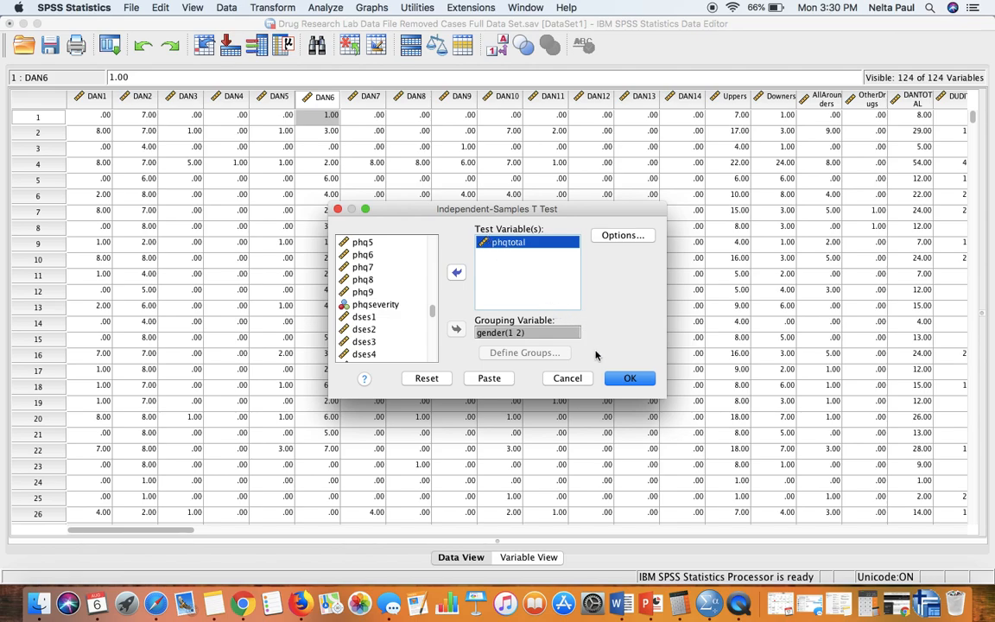
pyautogui.click(629, 378)
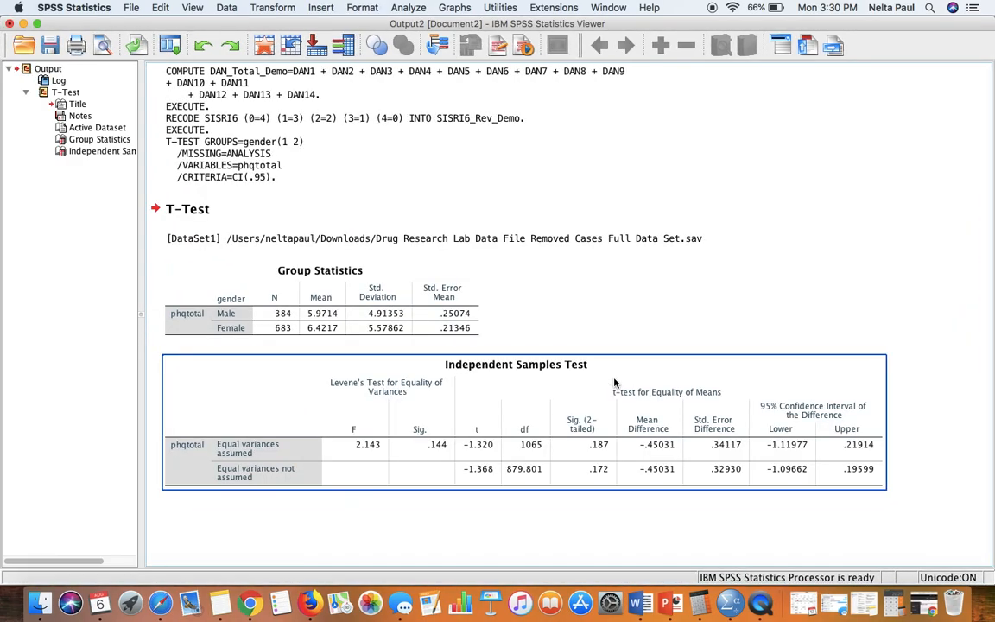
# Examine the Group Statistics and Independent Samples Test tables, comparing group means, Levene's test and two-tailed significance for phqtotal
pyautogui.click(339, 270)
pyautogui.click(593, 348)
pyautogui.click(593, 361)
pyautogui.click(227, 324)
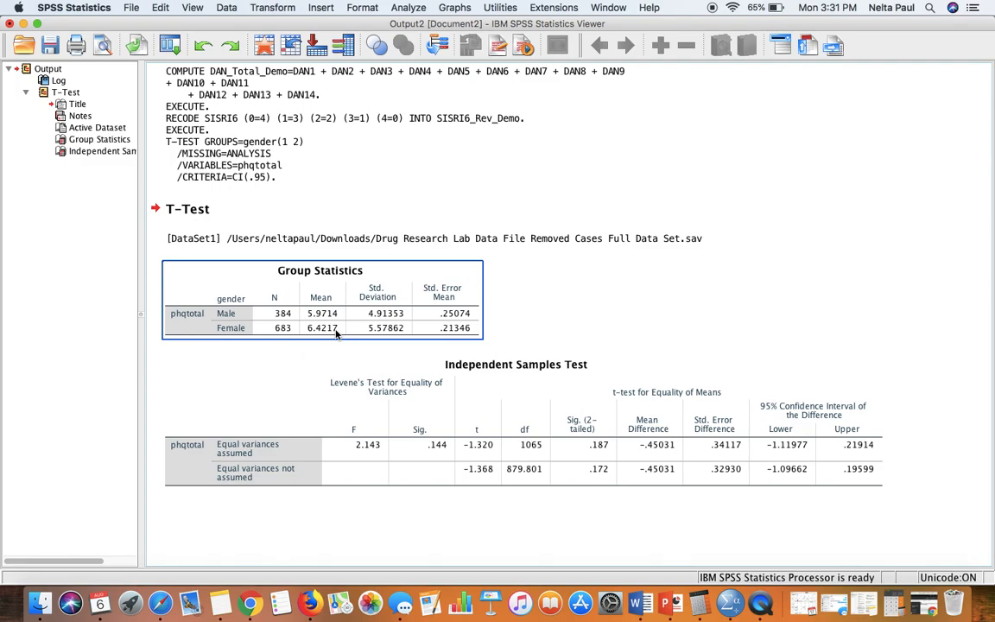
pyautogui.click(523, 367)
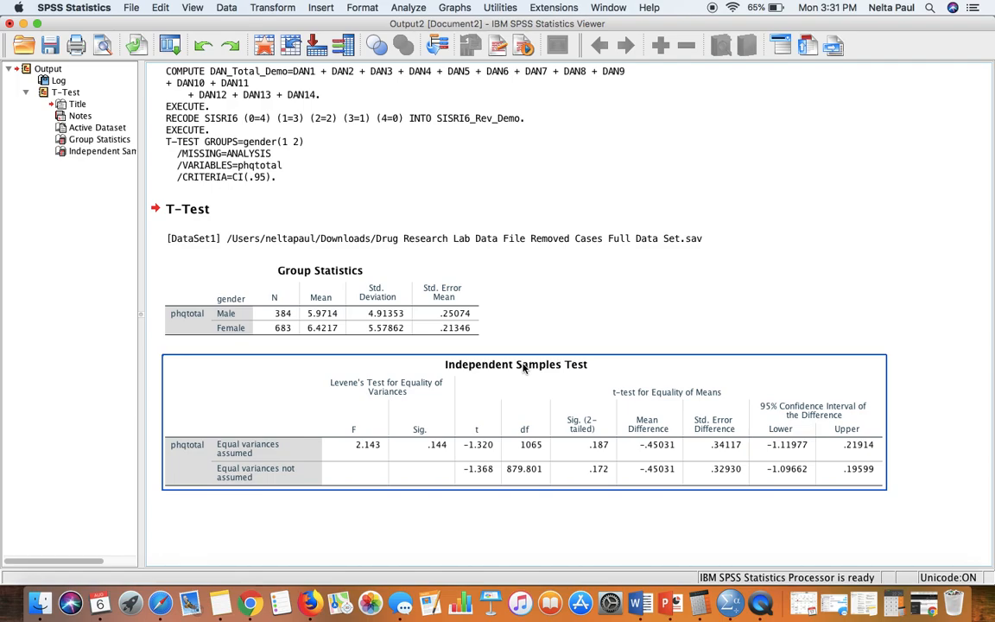
pyautogui.click(247, 271)
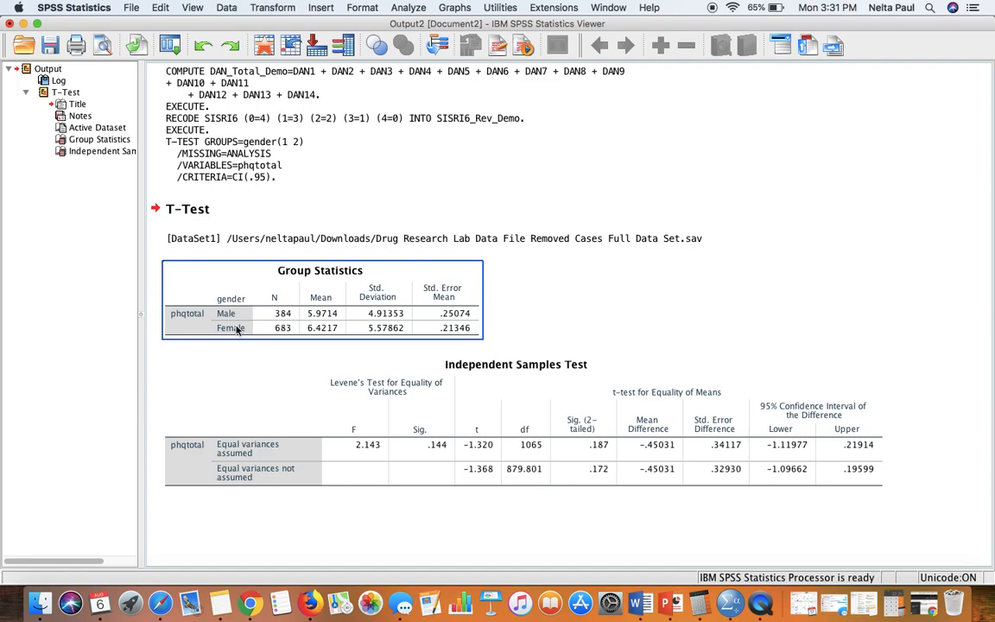
pyautogui.click(329, 363)
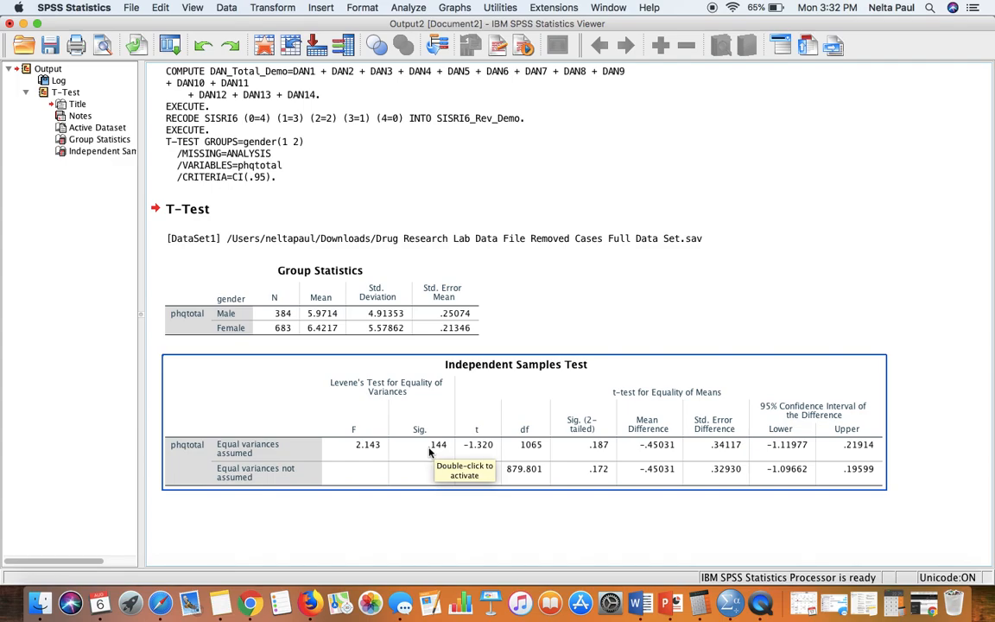
pyautogui.click(309, 316)
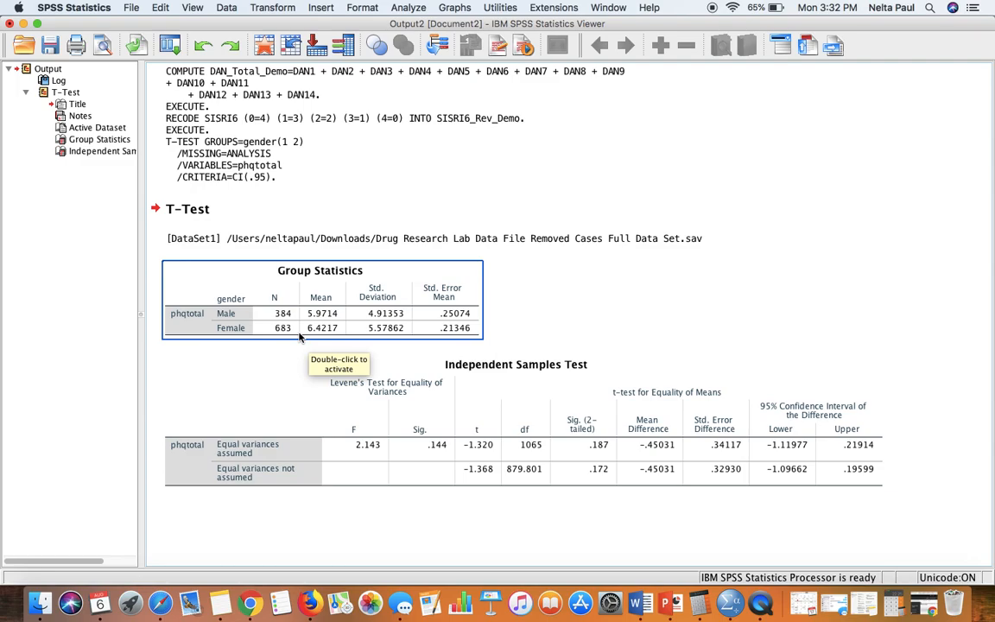
pyautogui.click(366, 355)
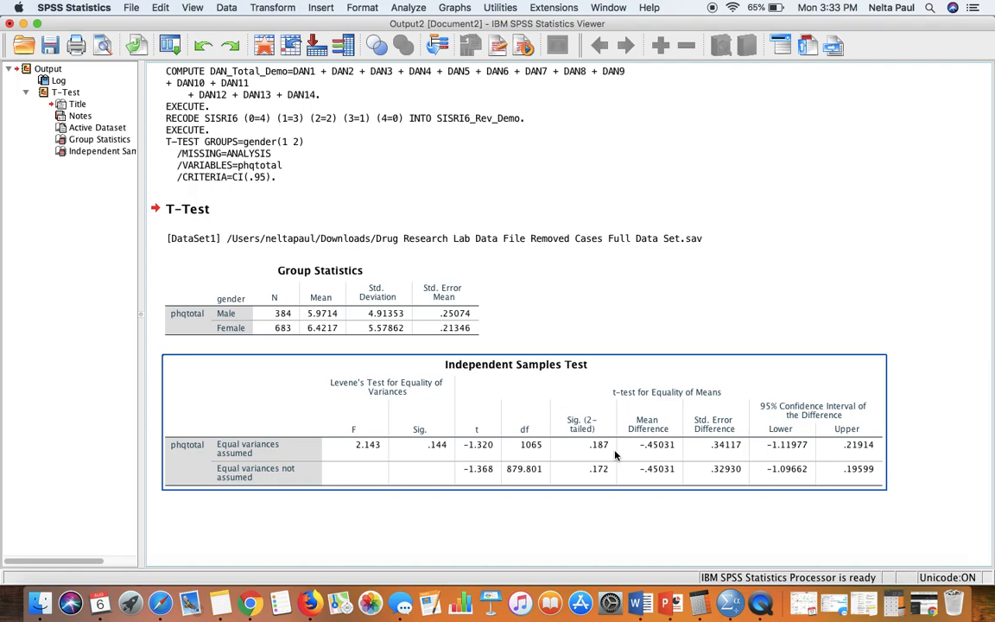
pyautogui.click(488, 499)
pyautogui.click(408, 307)
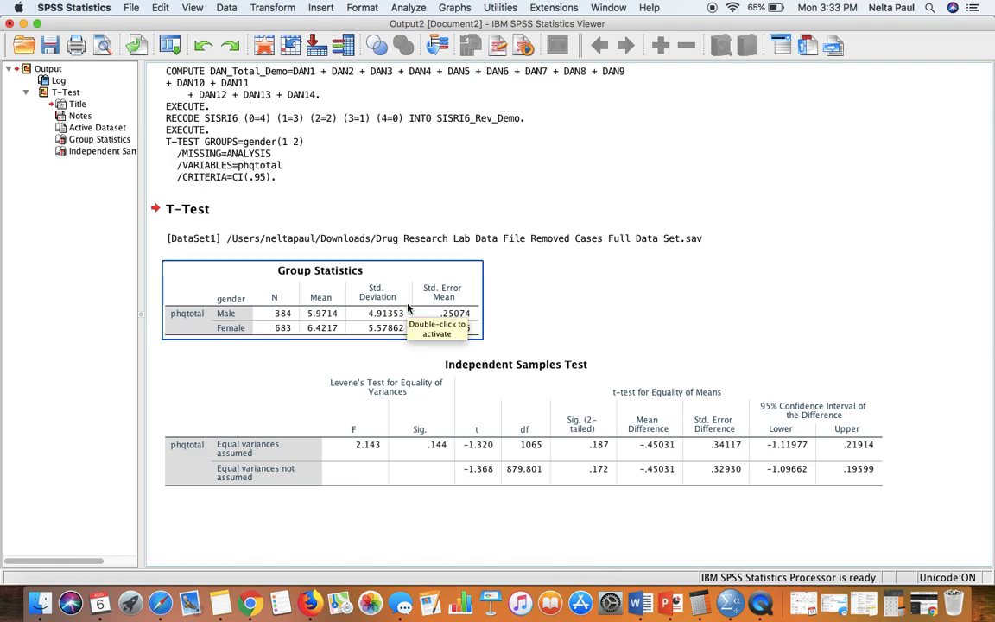
pyautogui.click(348, 349)
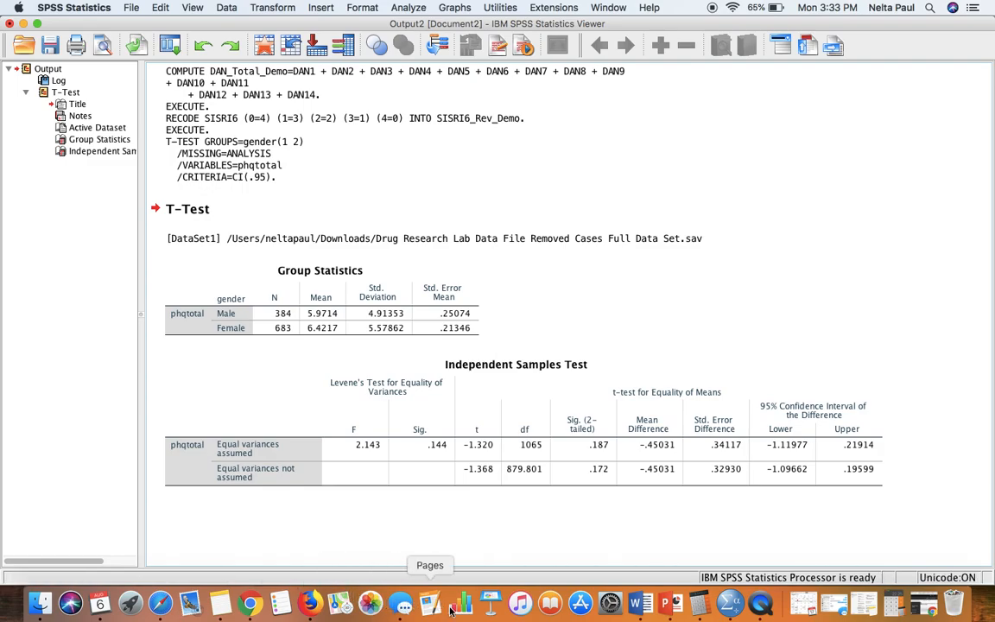
# Minimize the output and review the value labels of the college variable in the data file's variable definitions
pyautogui.click(24, 24)
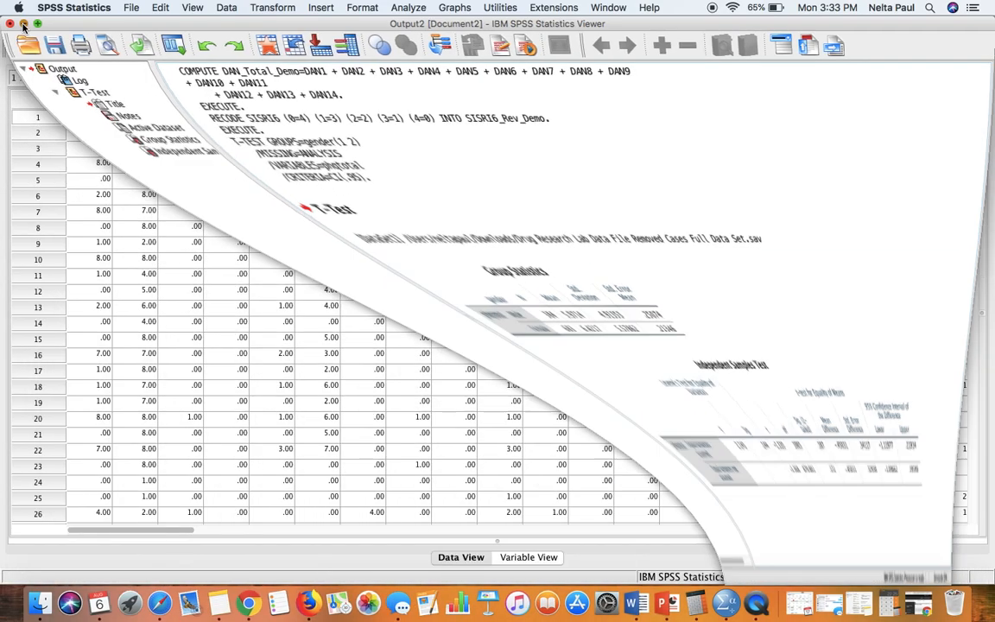
pyautogui.click(527, 557)
pyautogui.scroll(-5, 290, 375)
pyautogui.scroll(-20, 289, 376)
pyautogui.scroll(12, 289, 375)
pyautogui.scroll(-4, 290, 376)
pyautogui.scroll(-2, 289, 375)
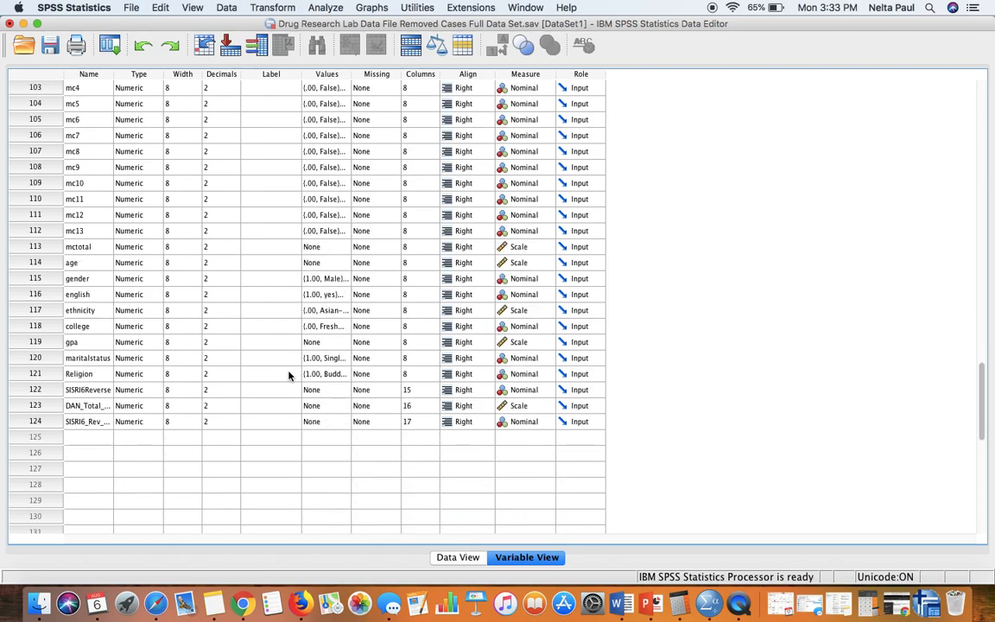
pyautogui.click(80, 327)
pyautogui.click(342, 328)
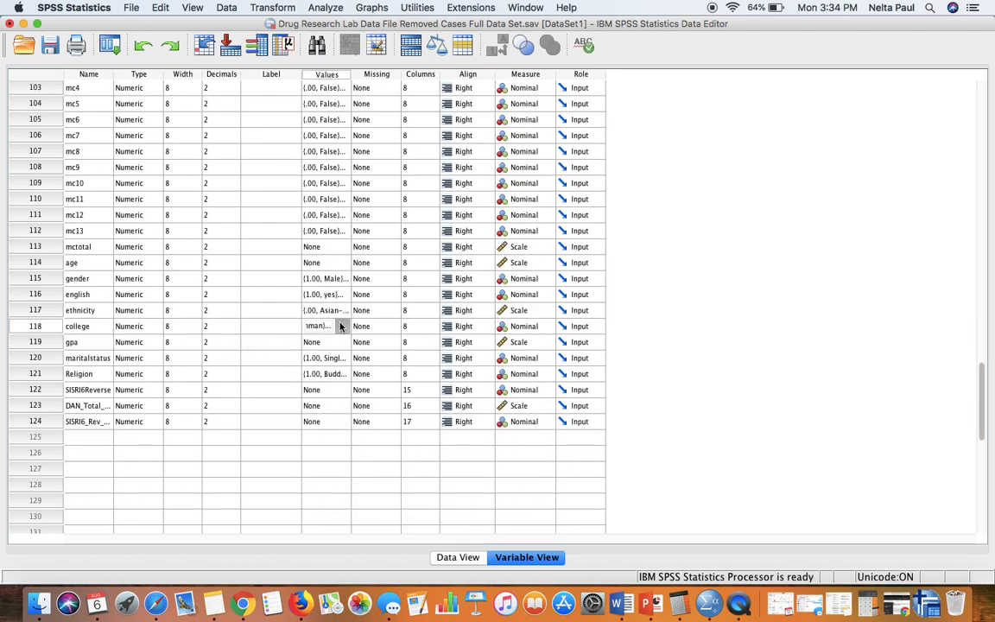
pyautogui.click(343, 327)
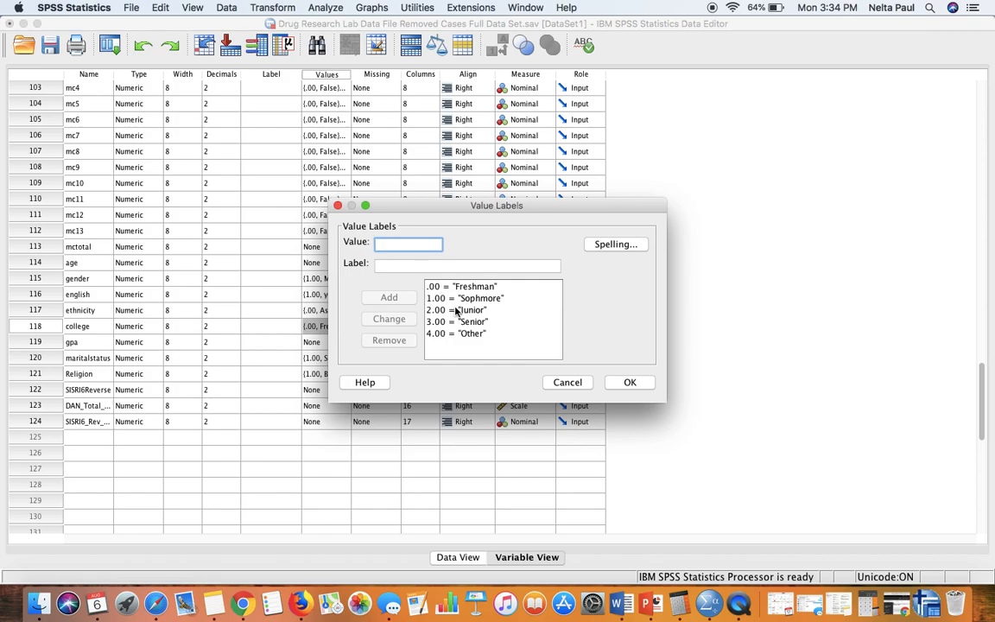
pyautogui.click(464, 338)
pyautogui.click(628, 383)
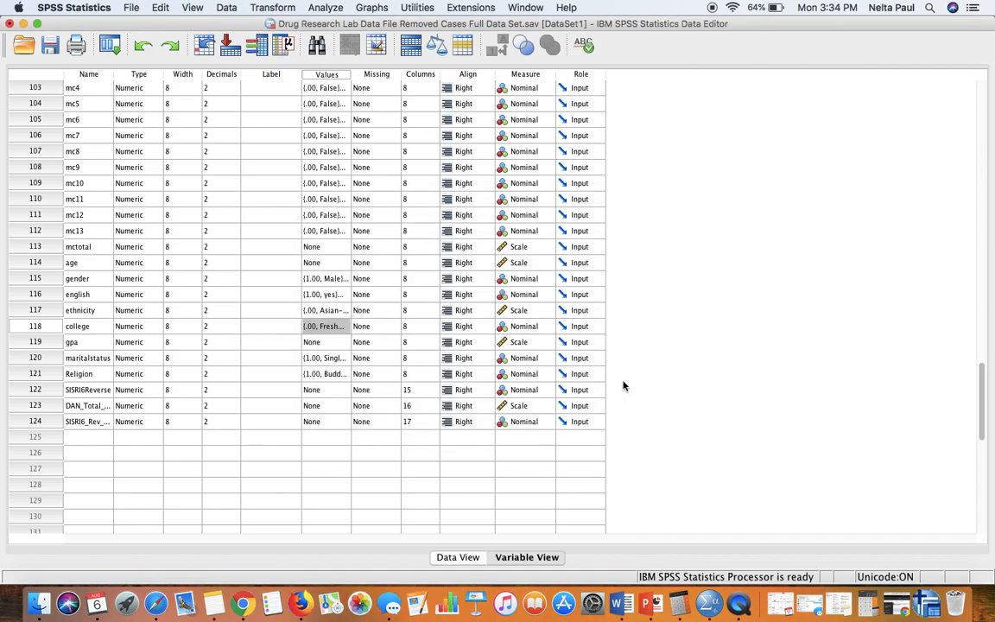
# Start a One-Way ANOVA and set college as the factor
pyautogui.click(328, 8)
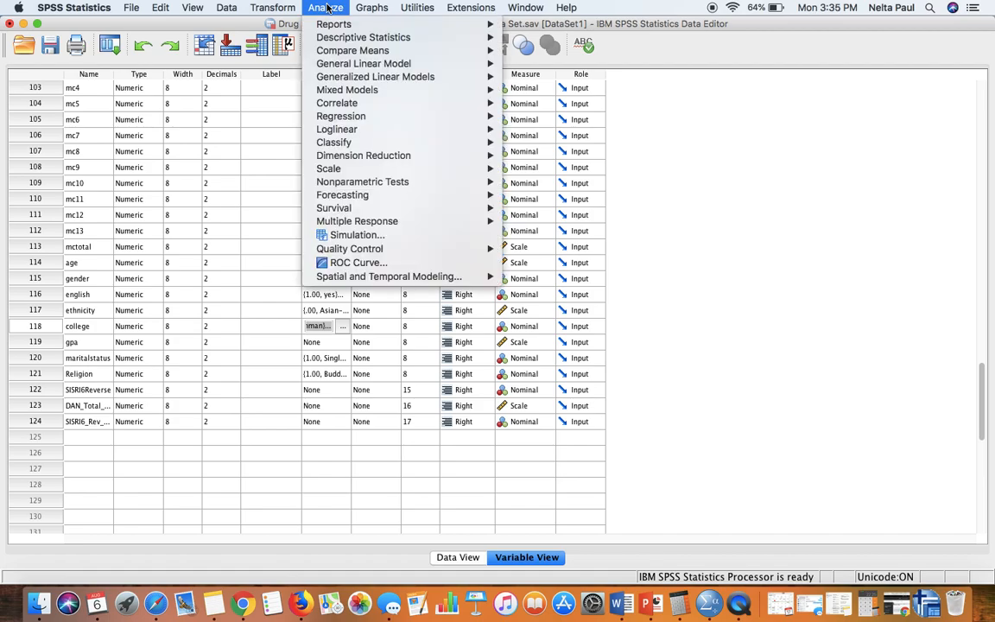
pyautogui.moveTo(411, 50)
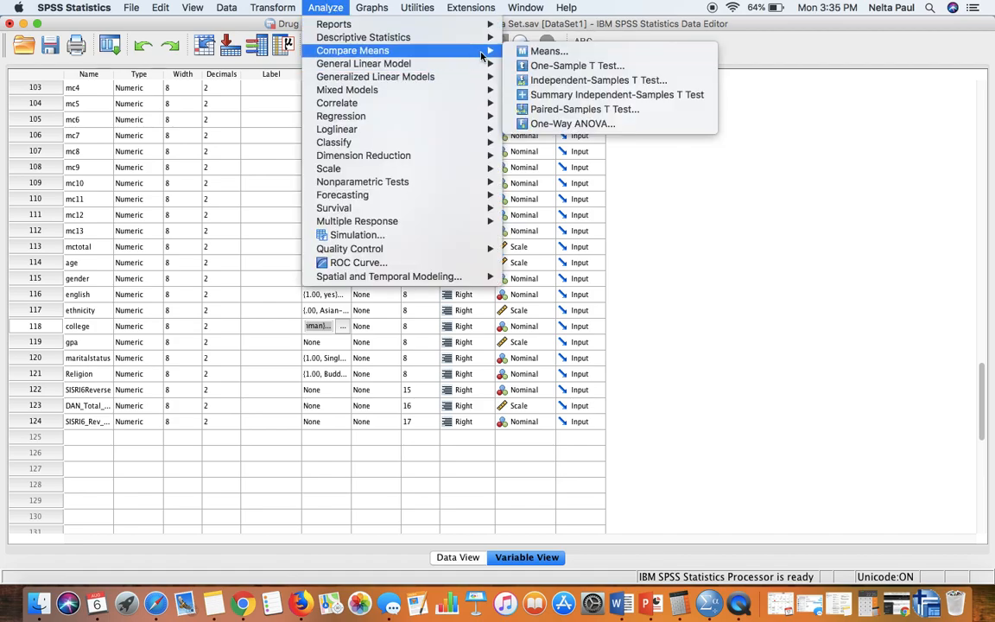
pyautogui.click(560, 124)
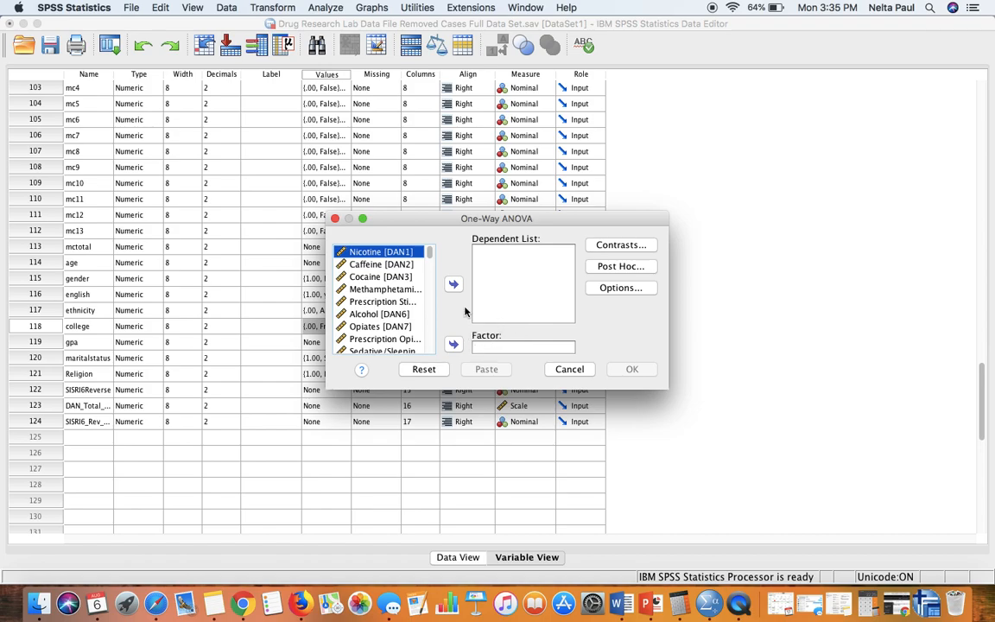
pyautogui.scroll(-10, 384, 326)
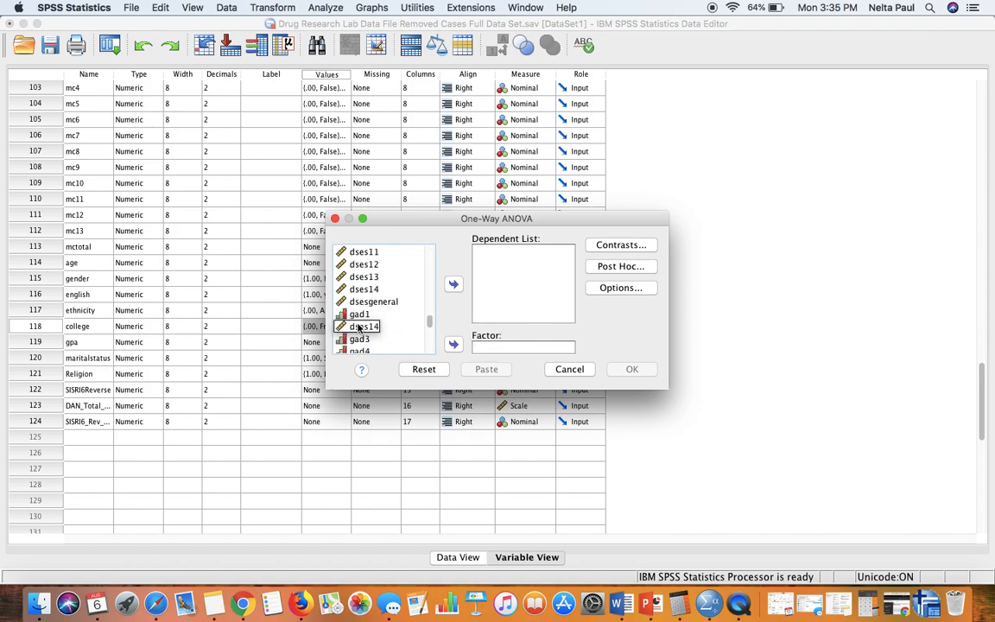
pyautogui.scroll(-5, 358, 326)
pyautogui.scroll(-5, 380, 320)
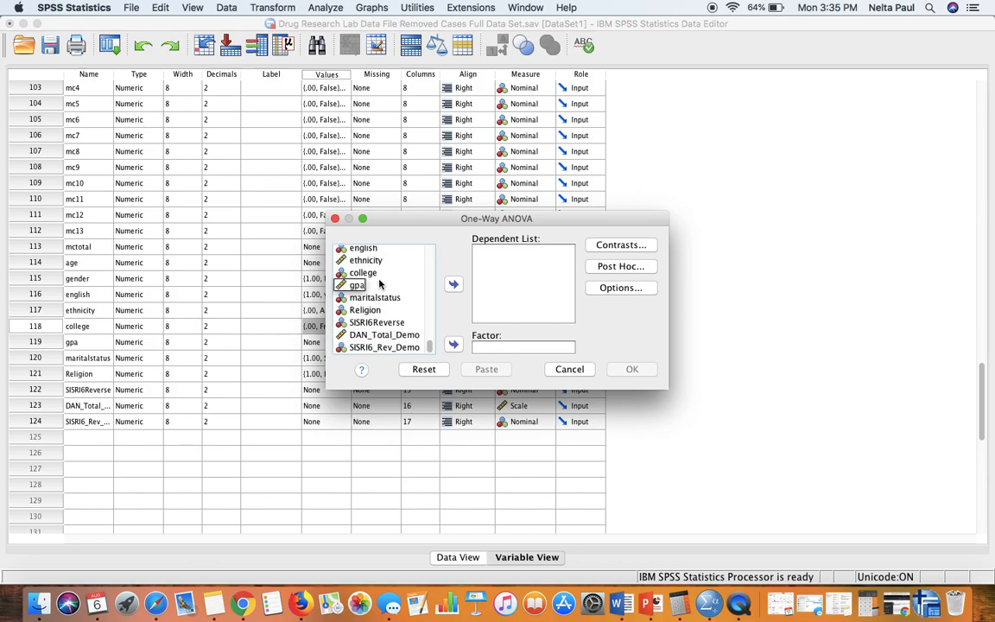
pyautogui.click(362, 274)
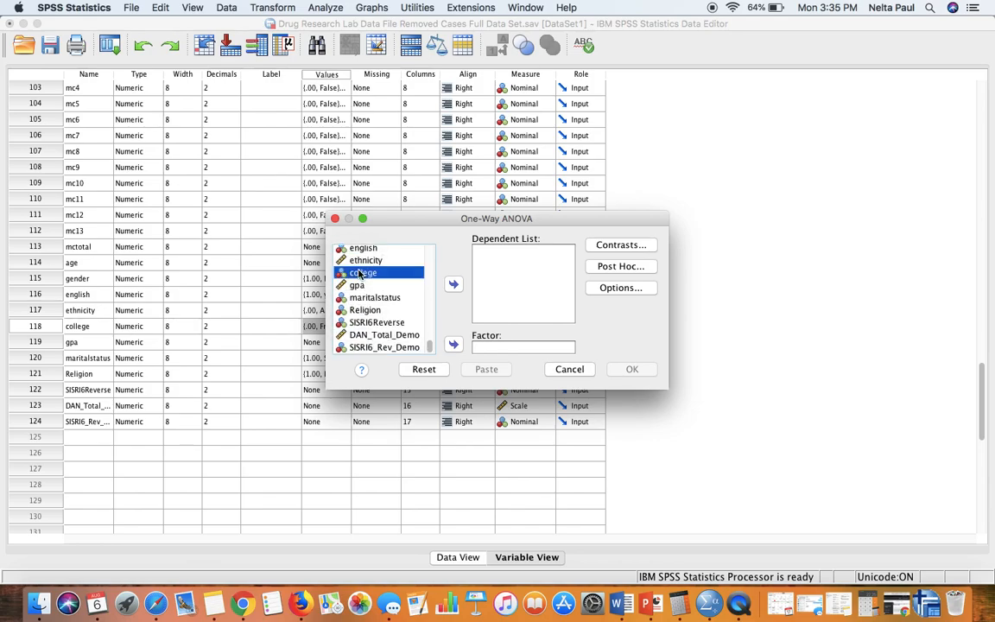
pyautogui.click(453, 344)
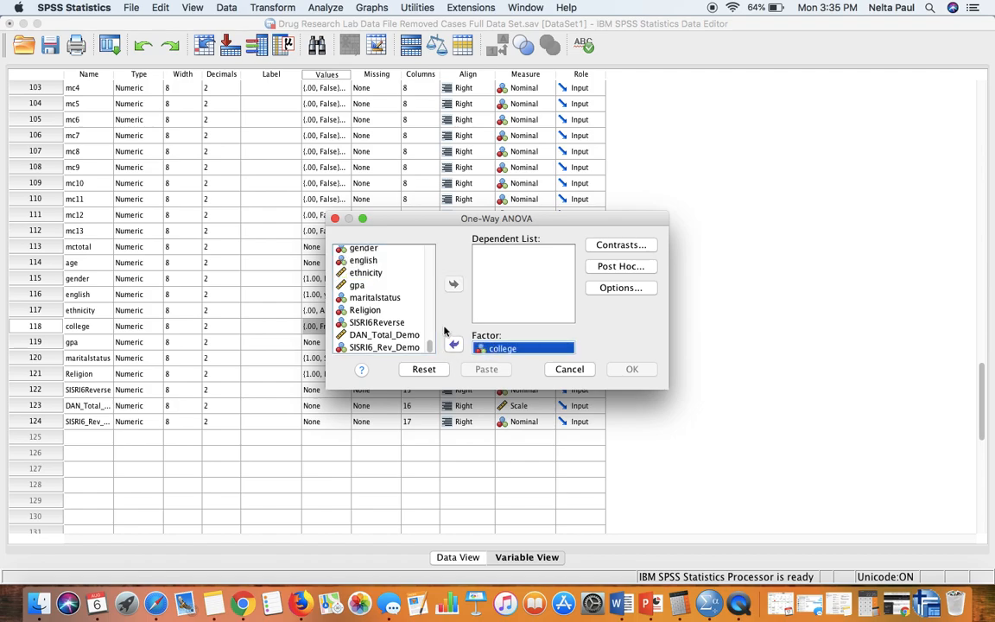
# Add Alcohol [DAN6] as the dependent variable of the One-Way ANOVA
pyautogui.scroll(5, 352, 279)
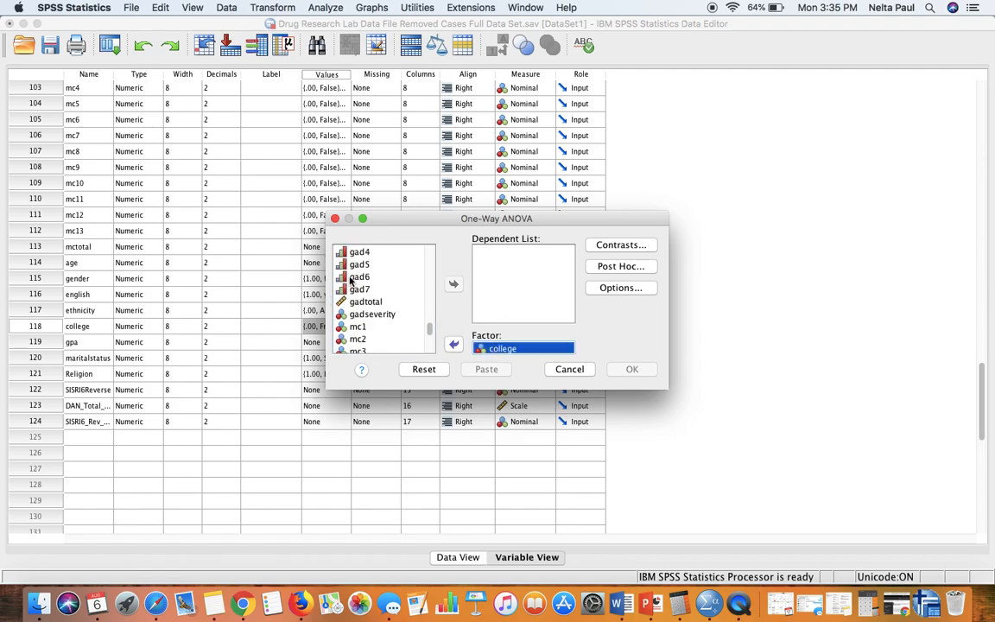
pyautogui.scroll(5, 352, 279)
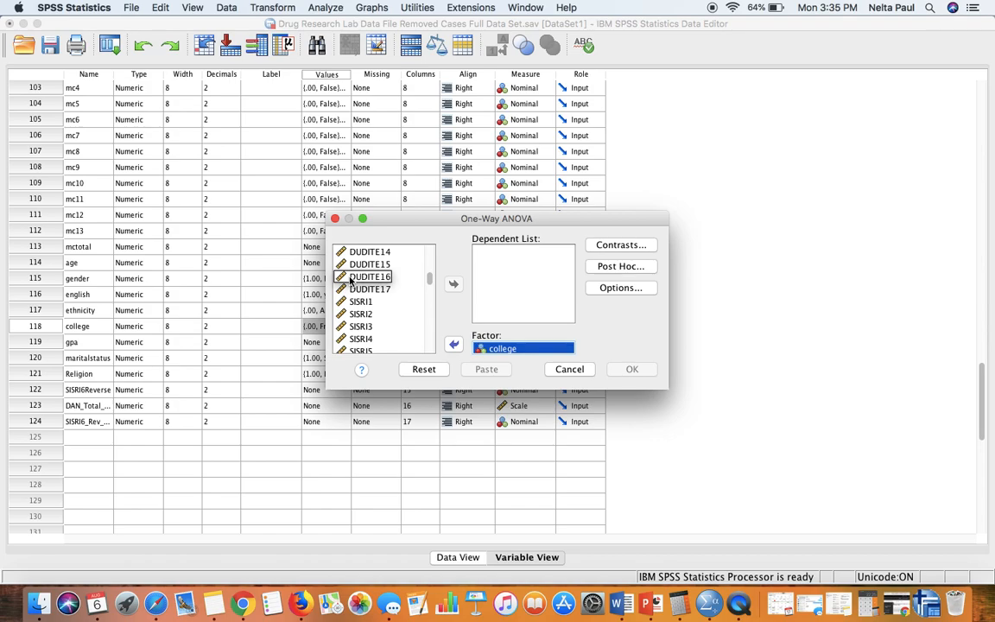
pyautogui.scroll(3, 406, 264)
pyautogui.scroll(3, 405, 263)
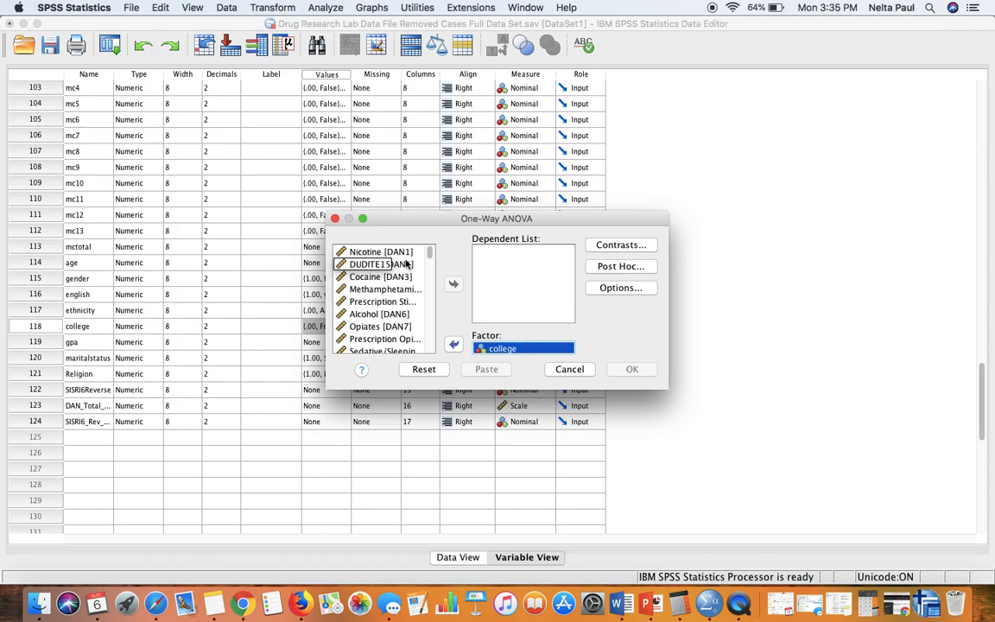
pyautogui.click(362, 316)
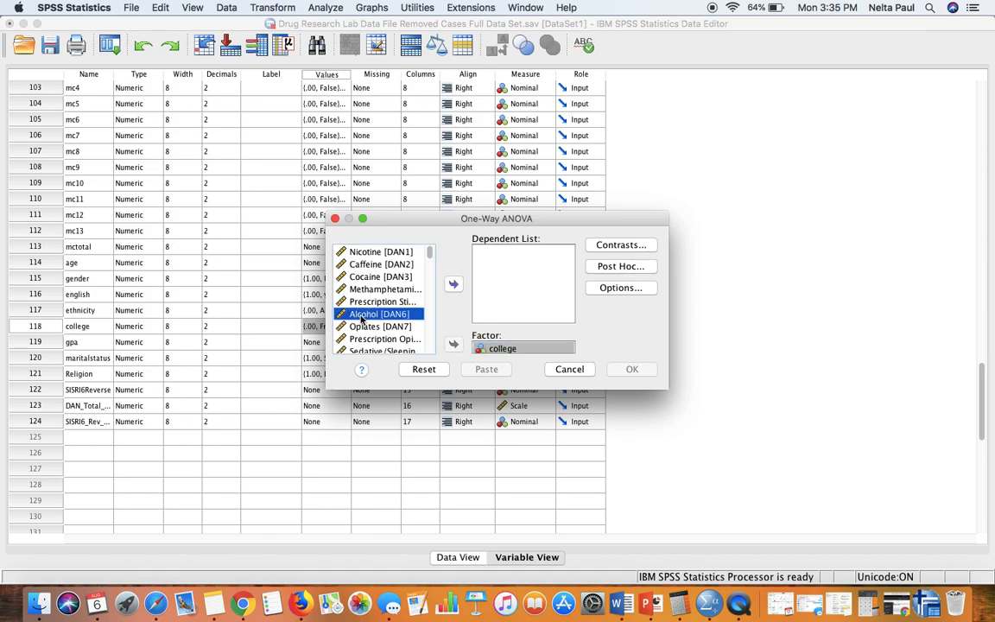
pyautogui.click(453, 285)
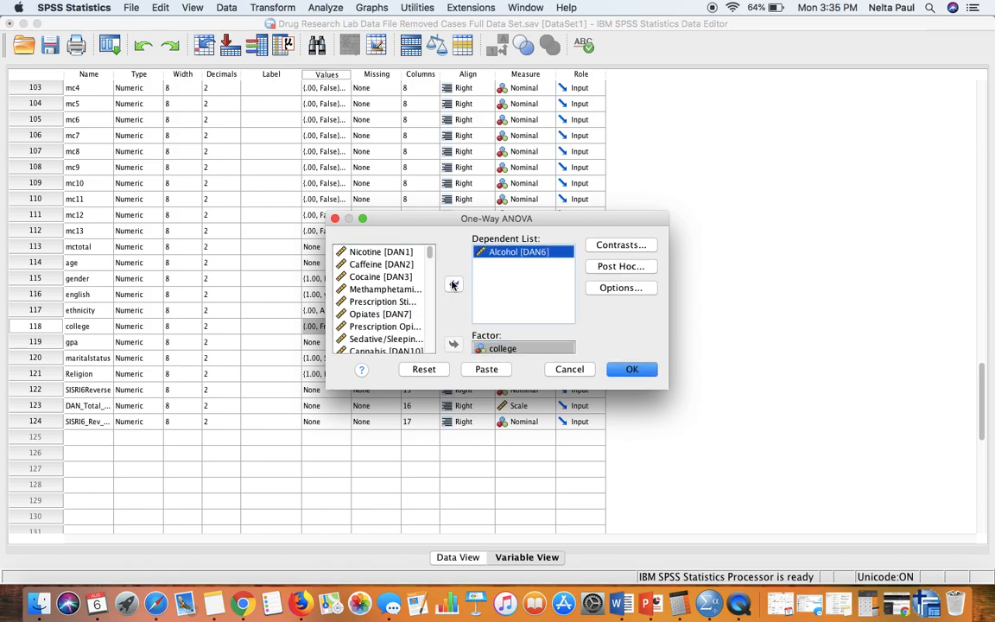
# Include the Scheffe post hoc multiple comparison test in the One-Way ANOVA
pyautogui.click(607, 268)
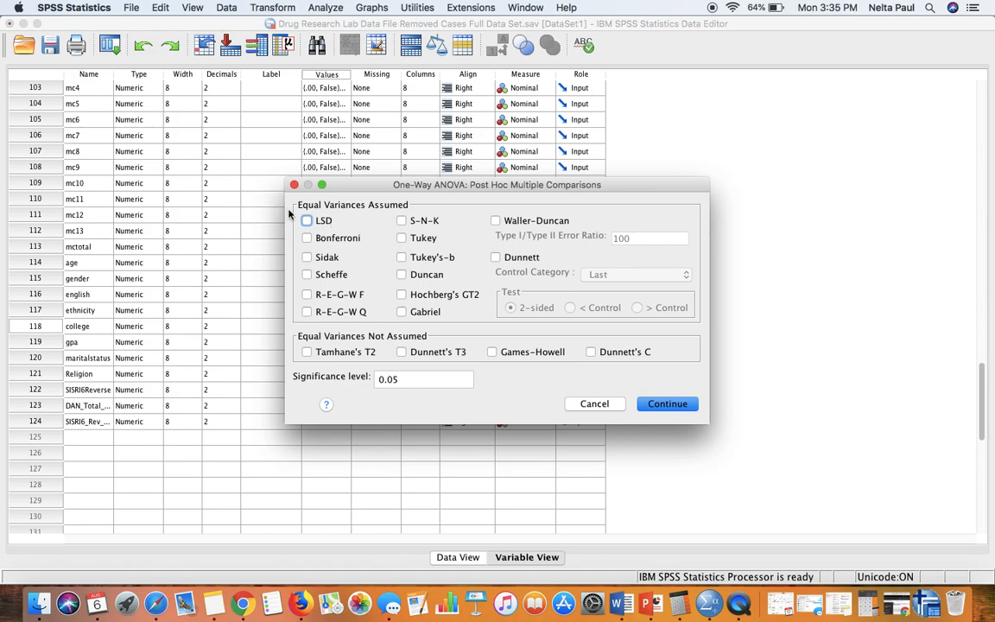
pyautogui.click(305, 274)
pyautogui.click(667, 404)
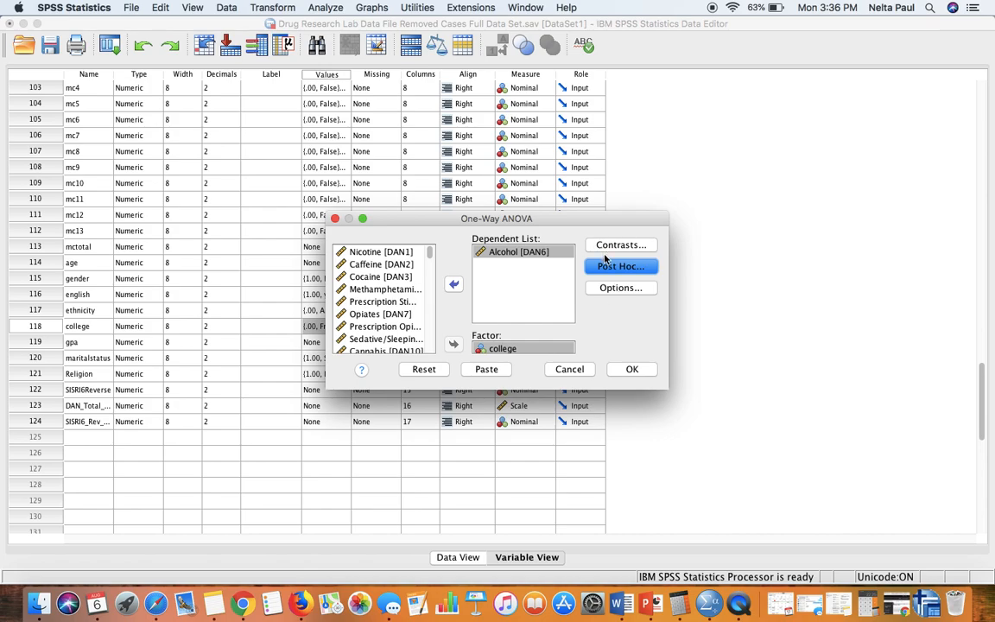
# Include descriptive statistics and a means plot in the ANOVA options, and run the analysis
pyautogui.click(612, 288)
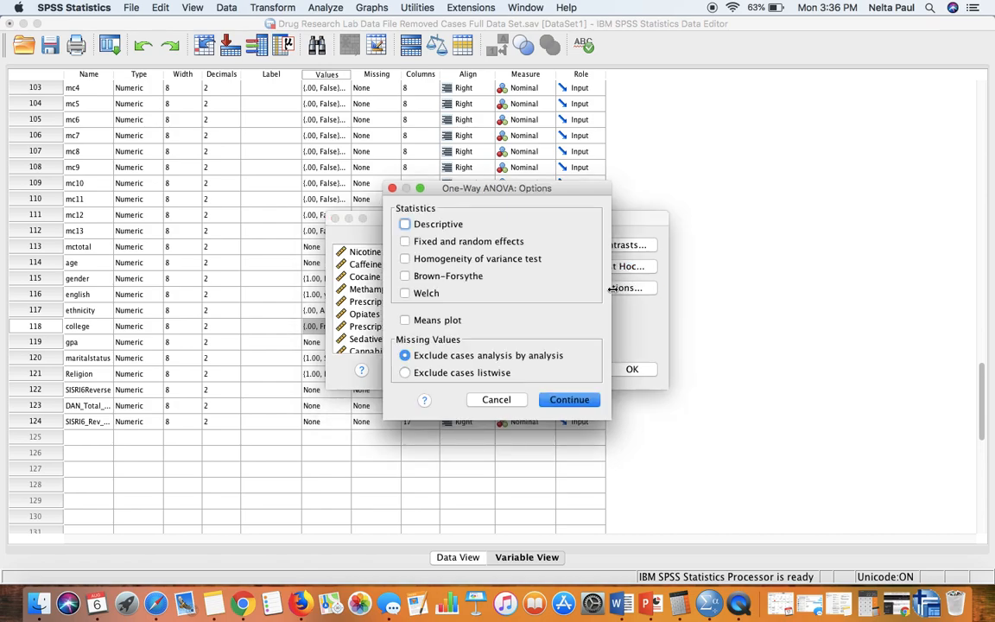
pyautogui.click(405, 224)
pyautogui.click(404, 321)
pyautogui.click(560, 401)
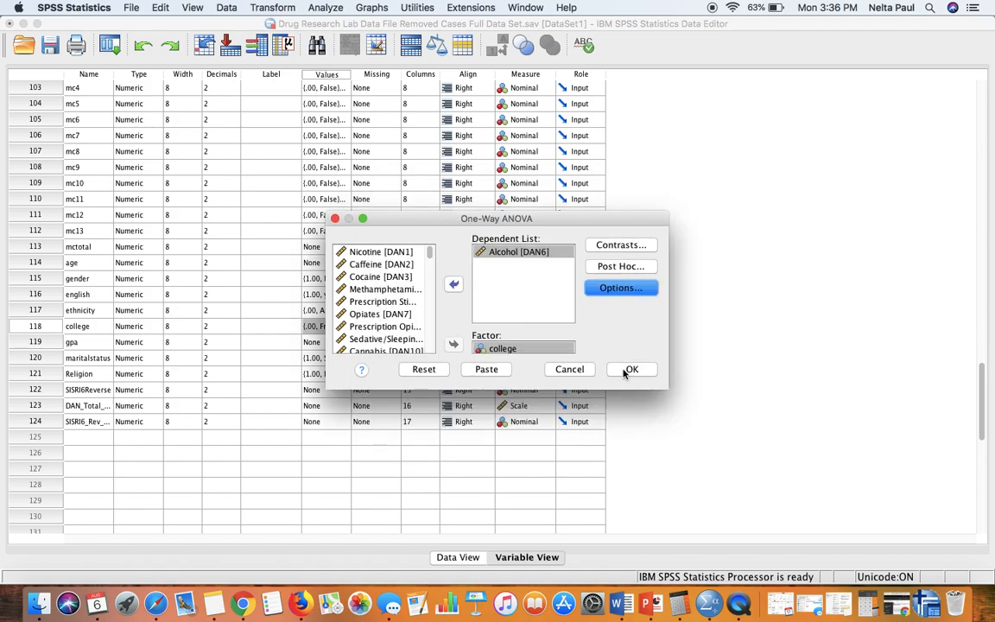
pyautogui.click(625, 371)
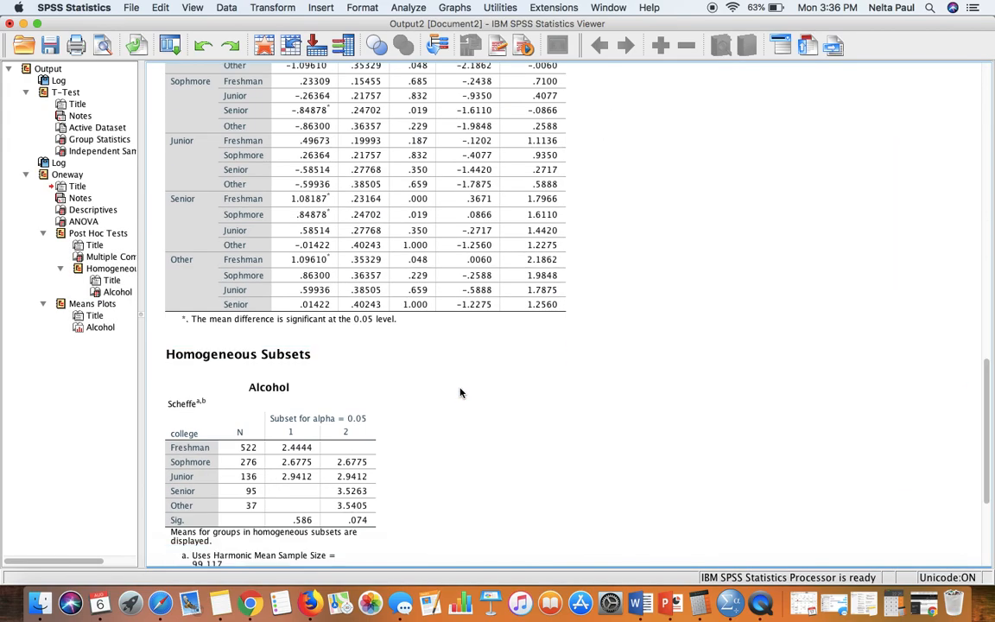
# Examine the Oneway Descriptives and ANOVA tables for Alcohol, comparing the college group means, the F value and the significance
pyautogui.scroll(5, 460, 393)
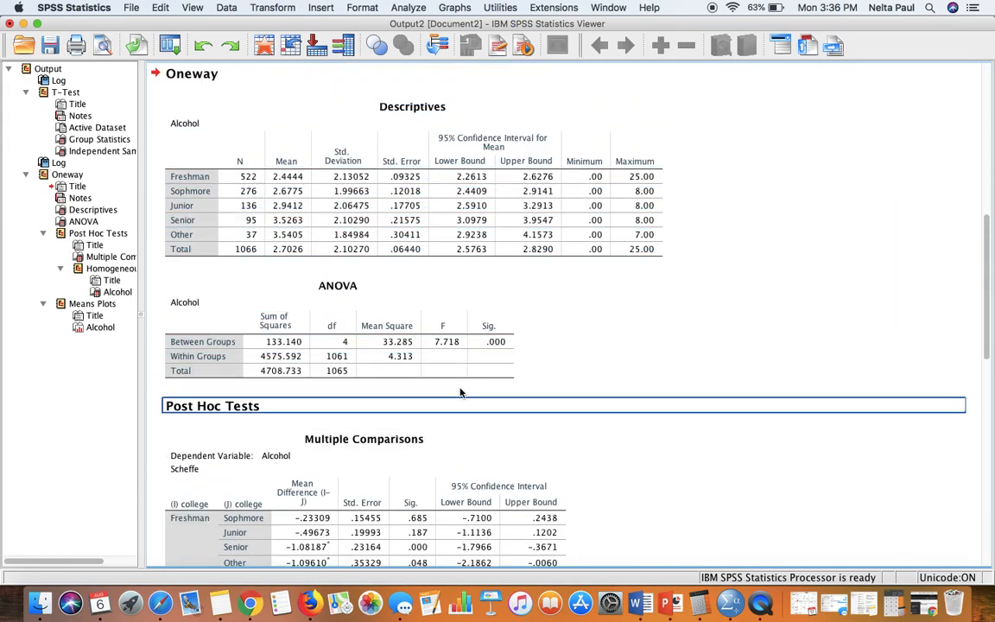
pyautogui.click(382, 345)
pyautogui.click(684, 311)
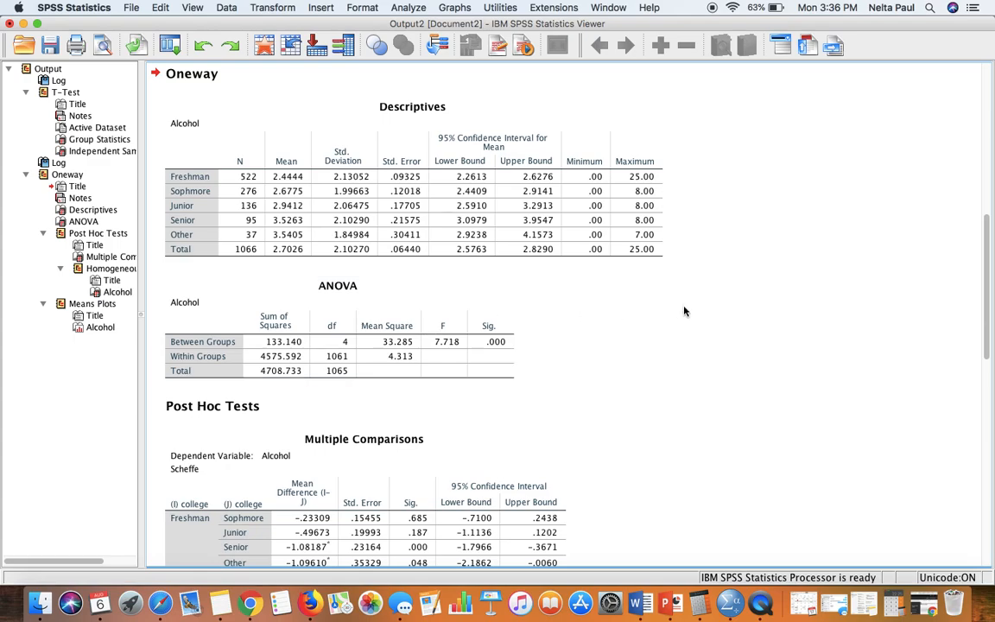
pyautogui.click(245, 177)
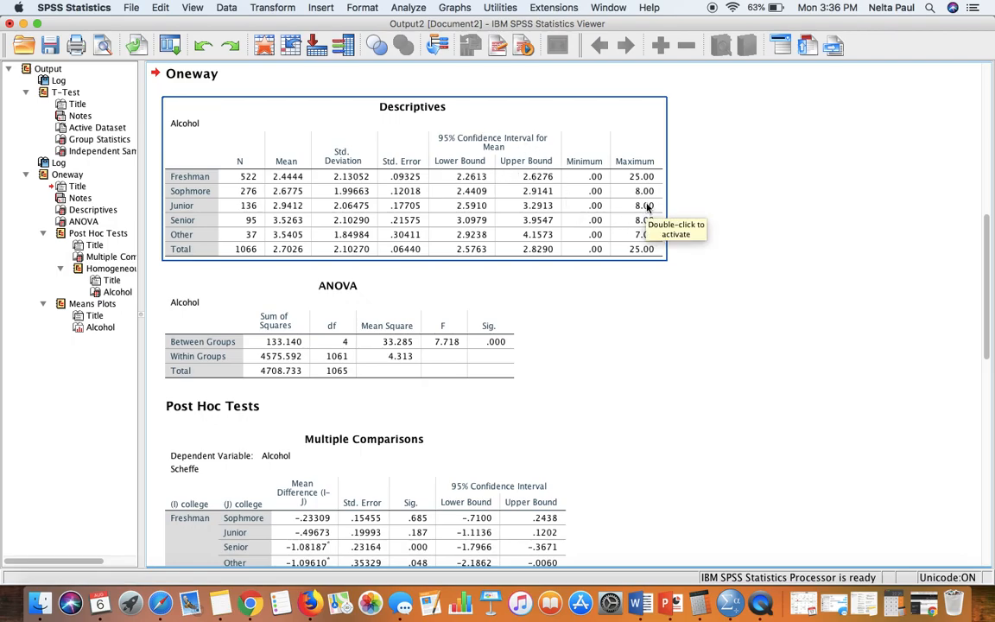
pyautogui.scroll(-5, 481, 281)
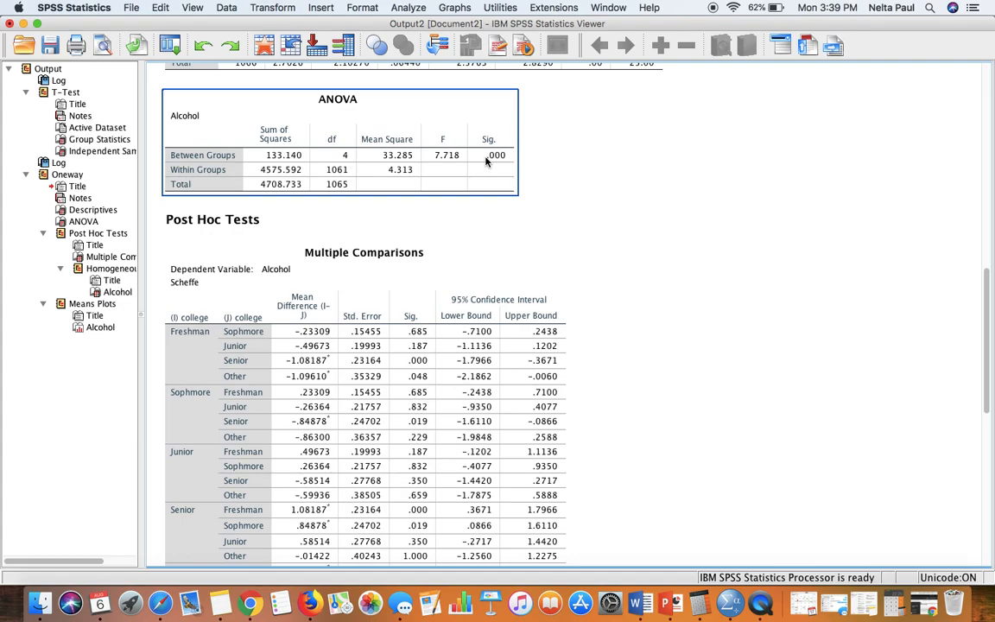
pyautogui.click(540, 169)
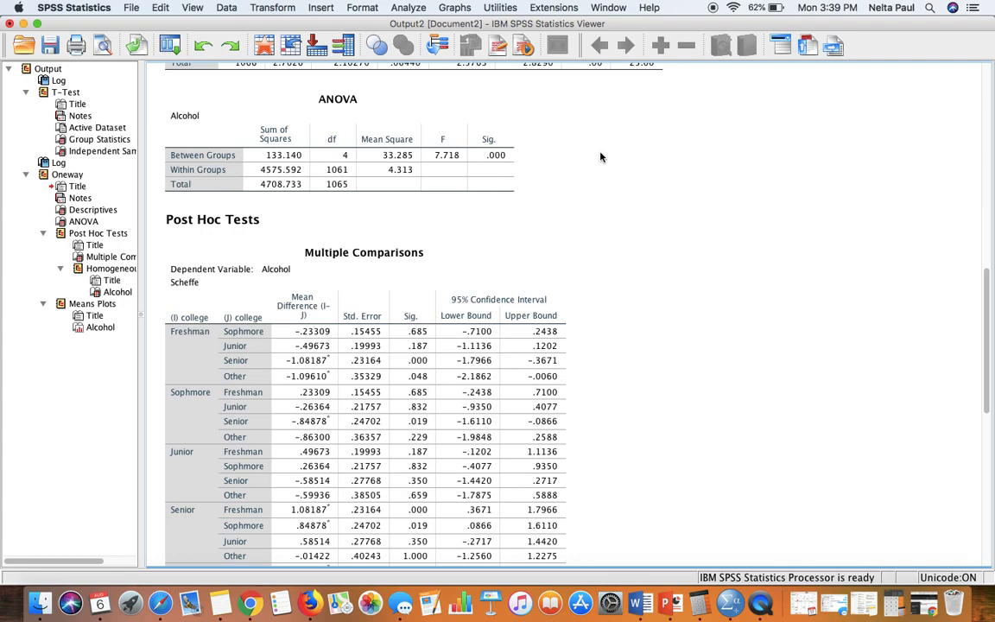
pyautogui.click(428, 107)
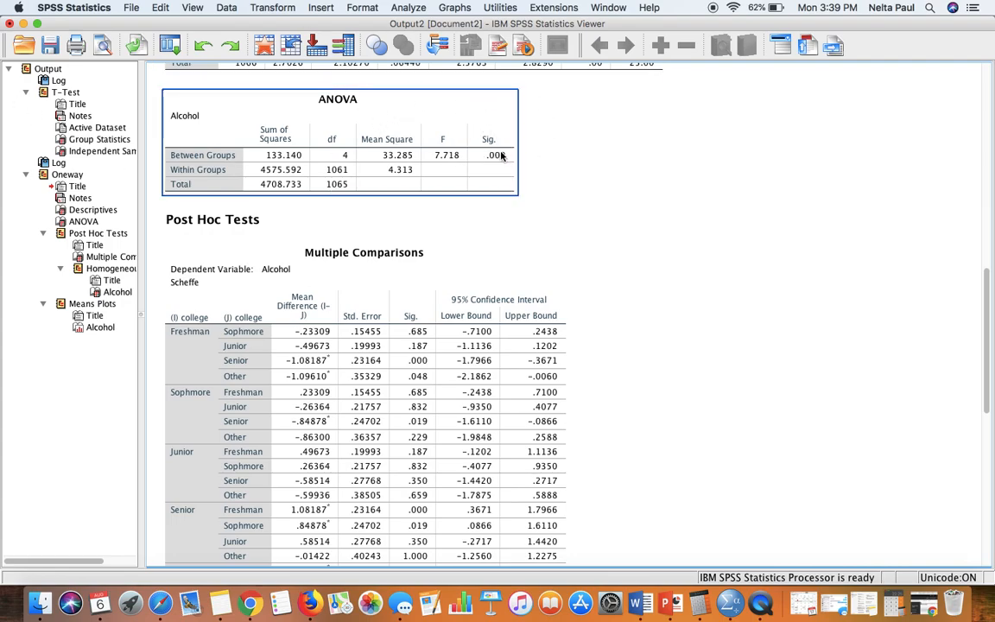
pyautogui.click(544, 155)
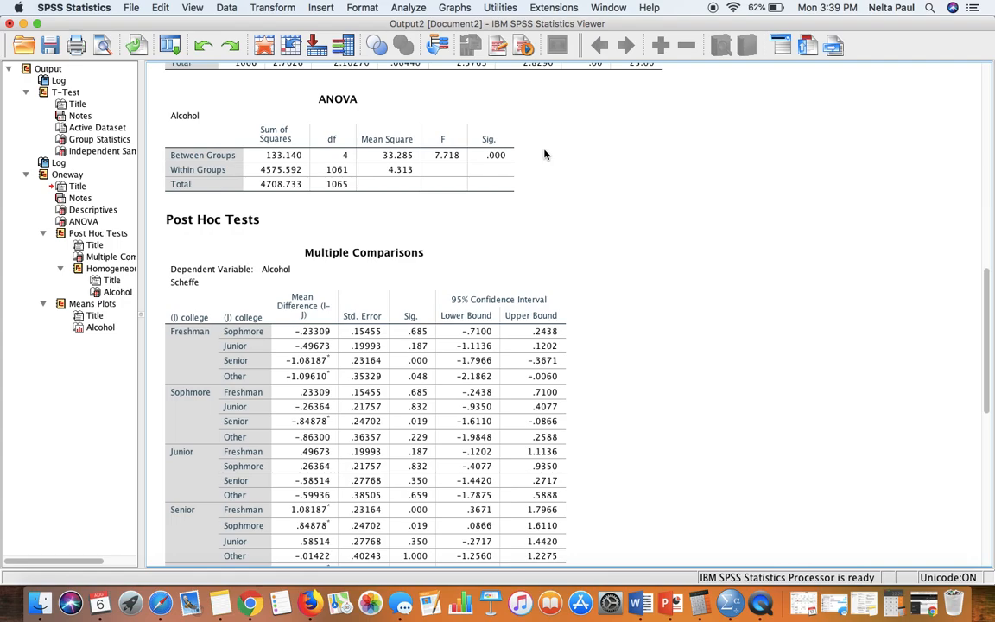
pyautogui.click(498, 176)
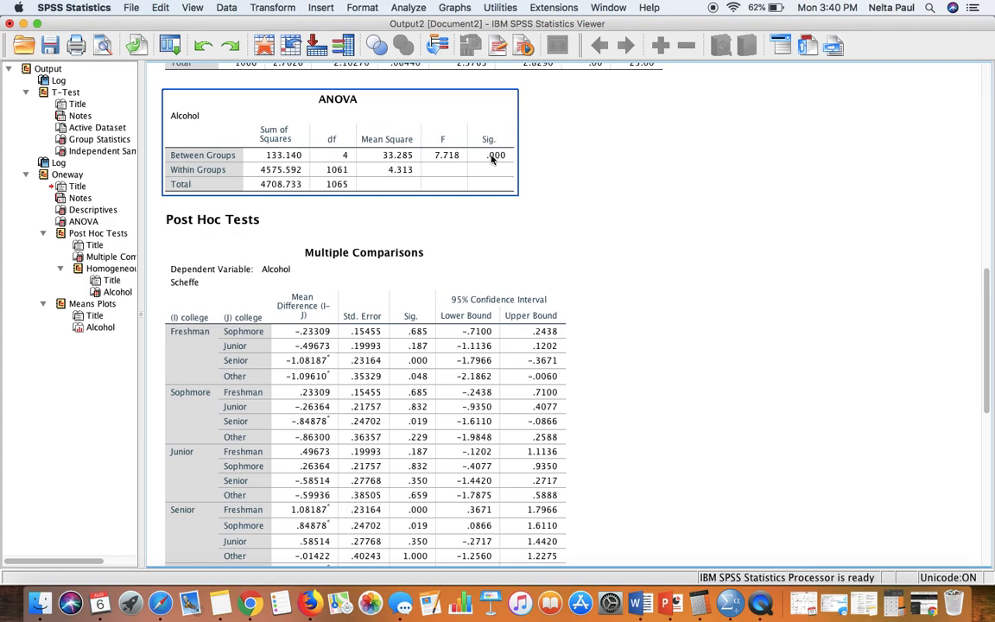
pyautogui.click(326, 233)
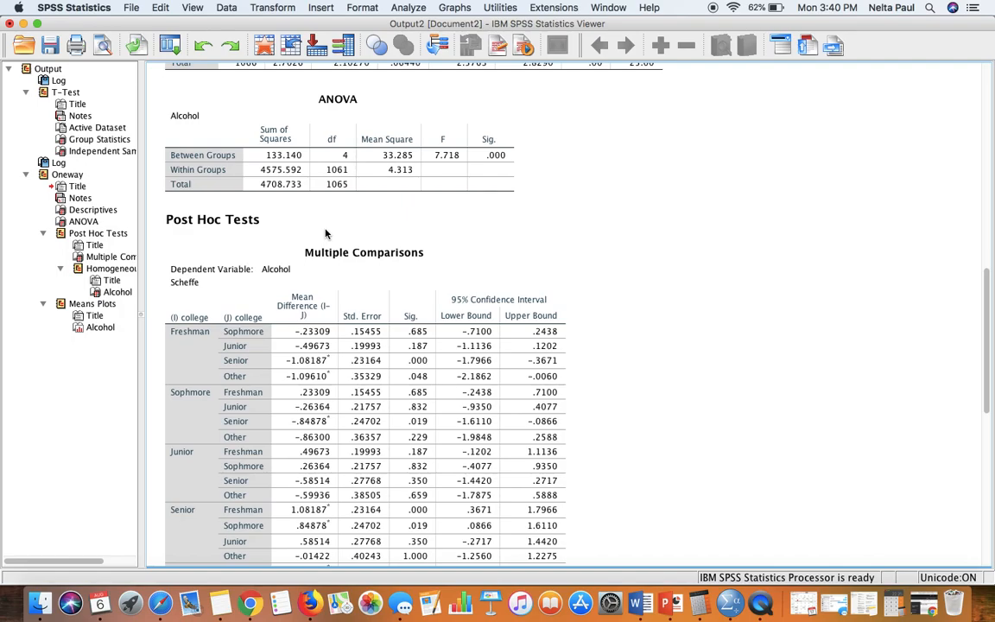
pyautogui.click(424, 149)
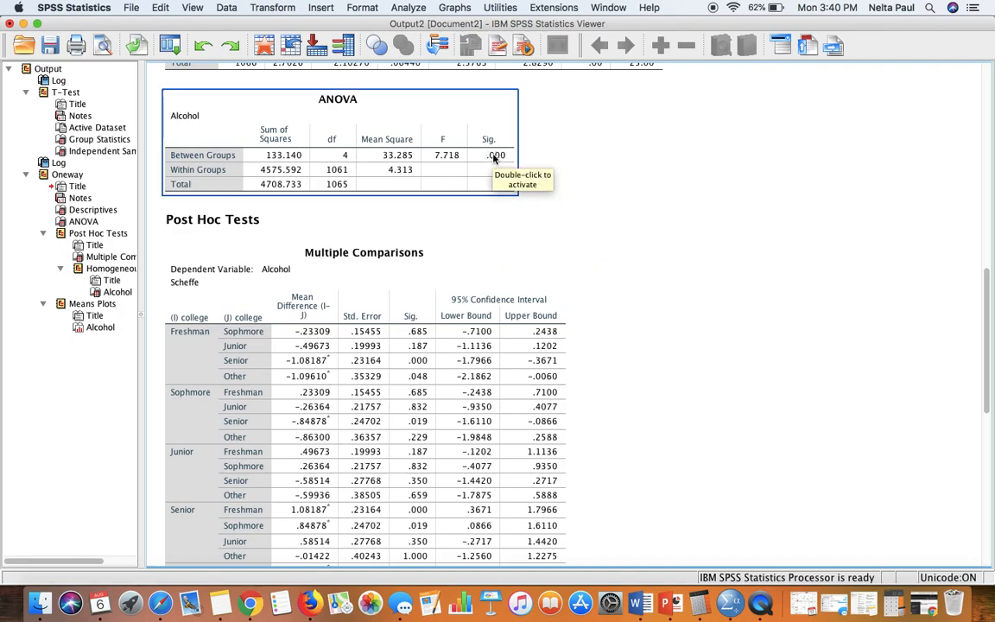
pyautogui.click(499, 332)
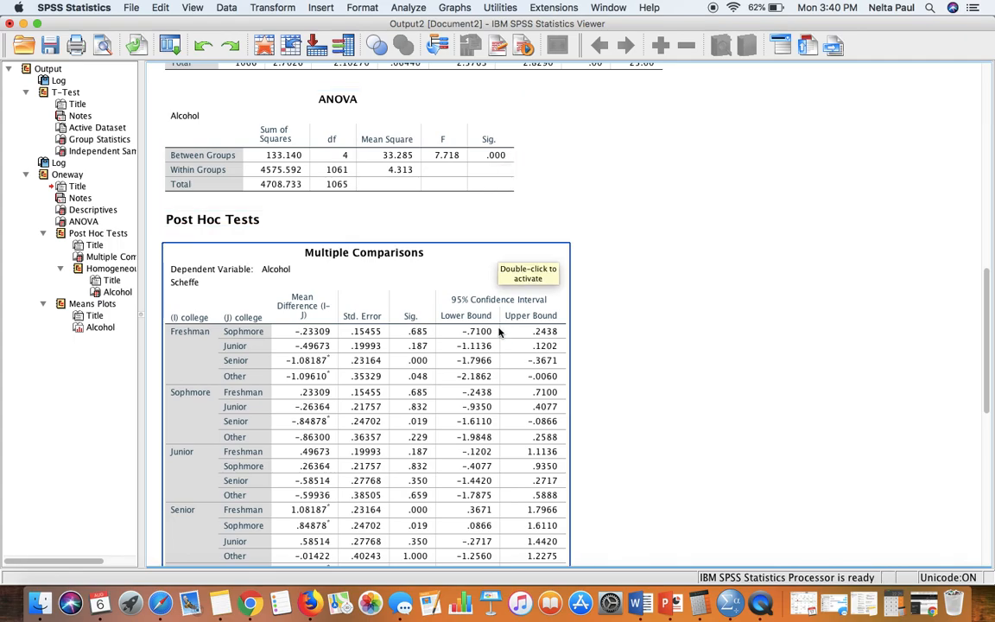
pyautogui.click(659, 334)
pyautogui.click(425, 152)
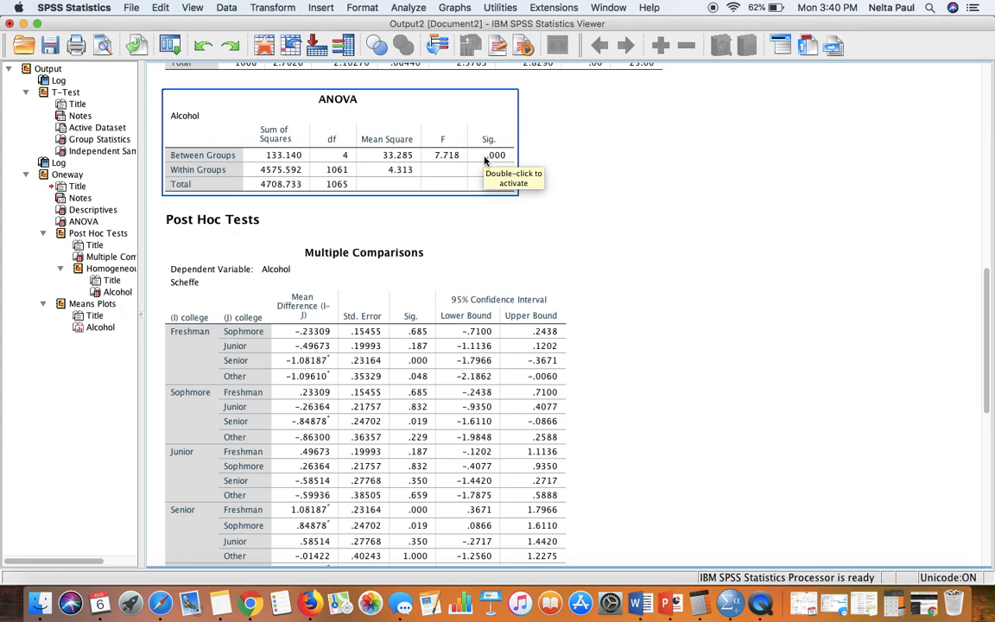
# Examine the Scheffe Multiple Comparisons table, checking which pairs of college groups differ significantly in mean alcohol use
pyautogui.scroll(-5, 484, 160)
pyautogui.click(484, 161)
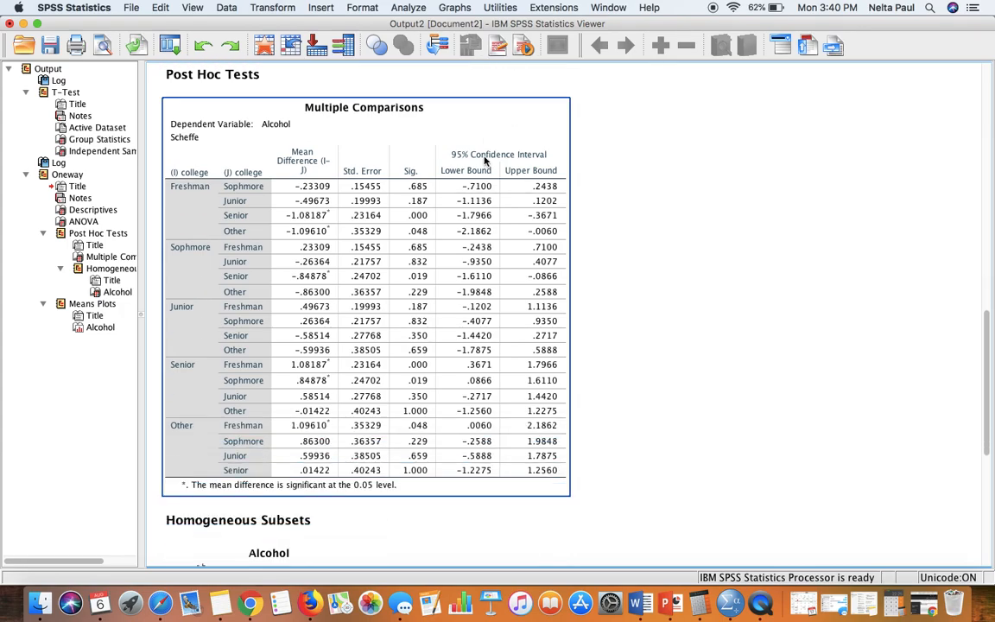
pyautogui.click(943, 275)
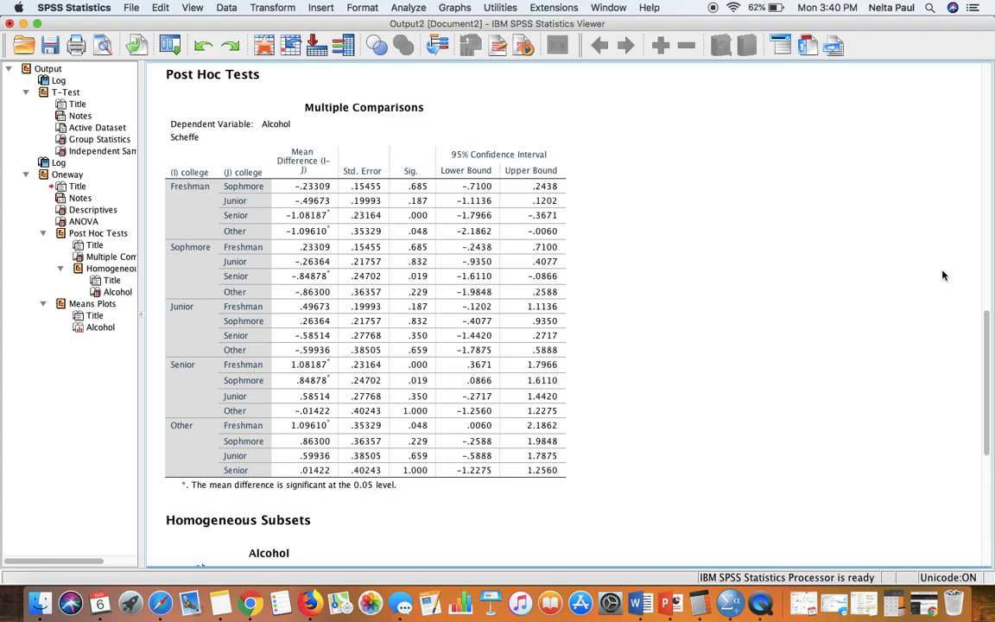
pyautogui.click(296, 178)
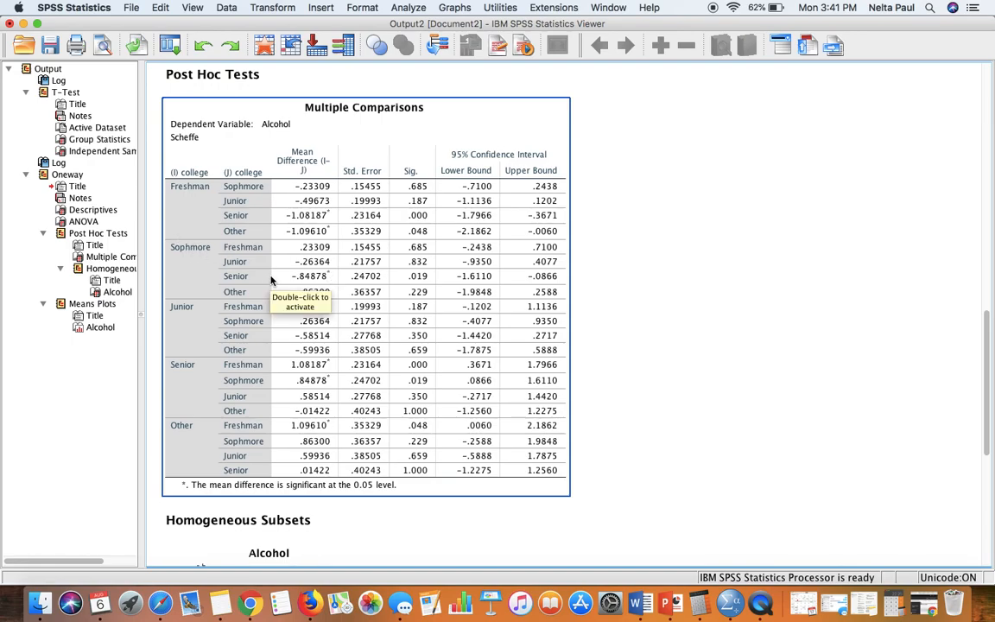
pyautogui.click(707, 362)
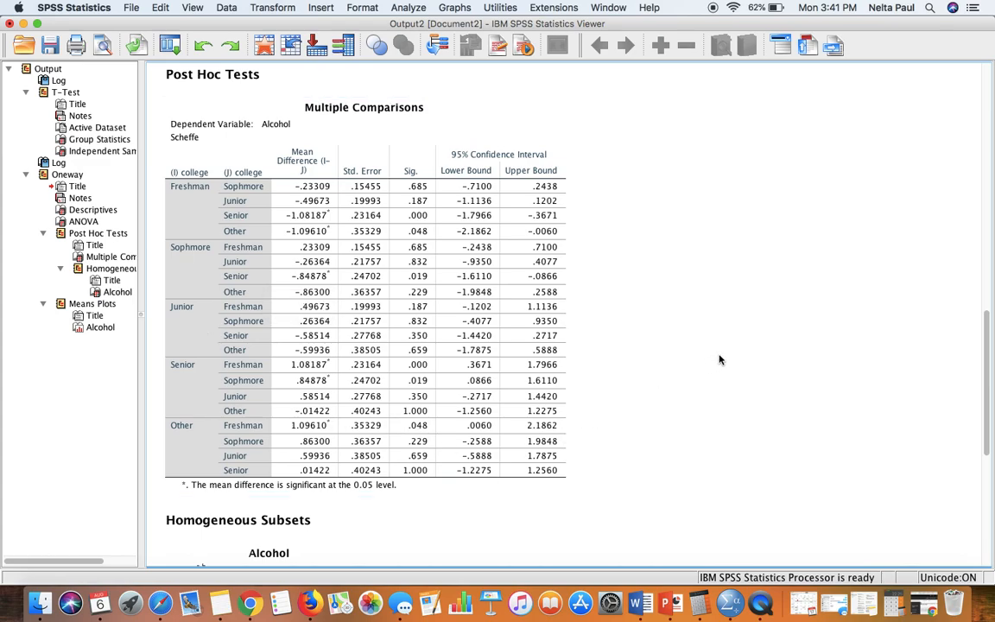
pyautogui.click(555, 316)
pyautogui.click(177, 332)
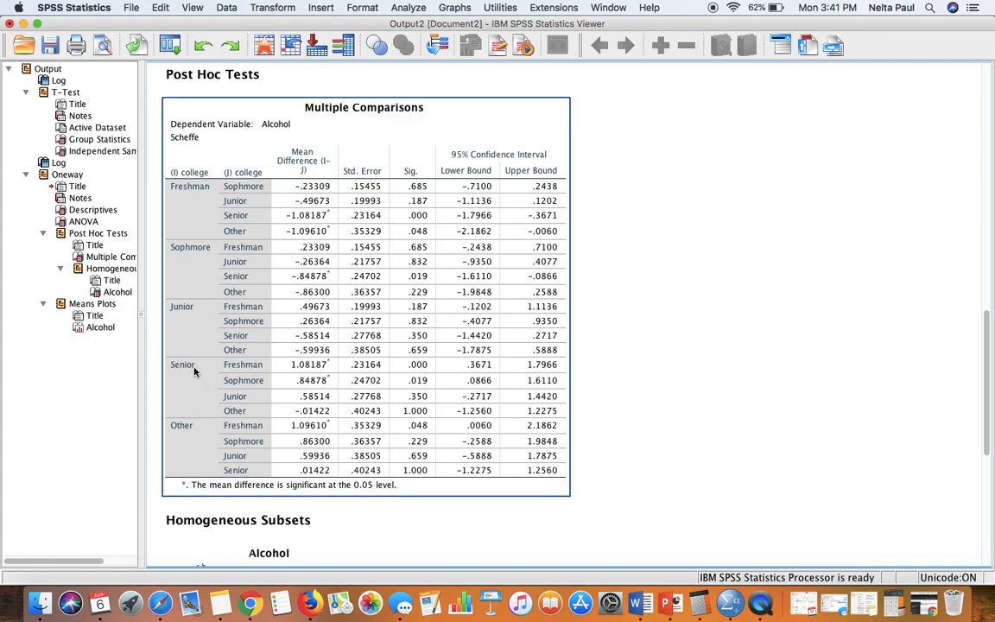
pyautogui.scroll(-3, 229, 393)
pyautogui.click(232, 397)
pyautogui.click(246, 272)
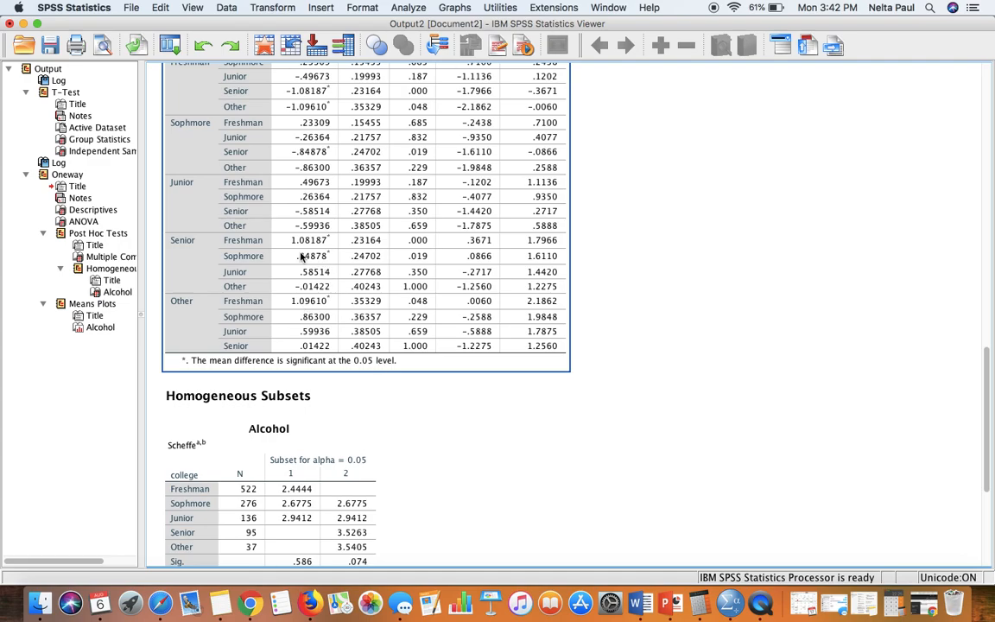
# Examine the Scheffe Homogeneous Subsets table for Alcohol, checking which college groups fall into each subset against the Multiple Comparisons results
pyautogui.scroll(5, 304, 259)
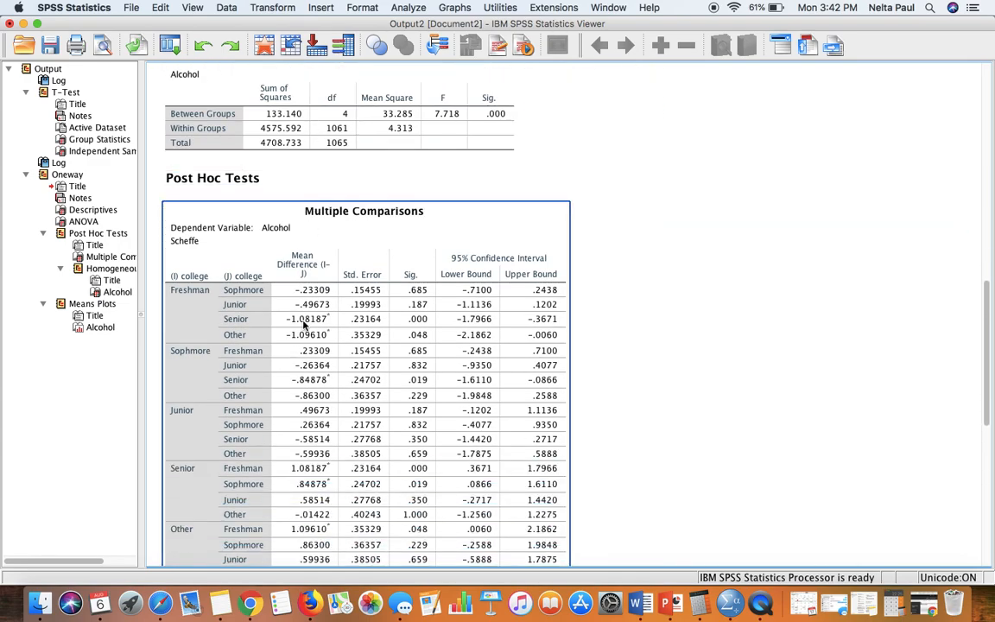
pyautogui.scroll(-9, 311, 404)
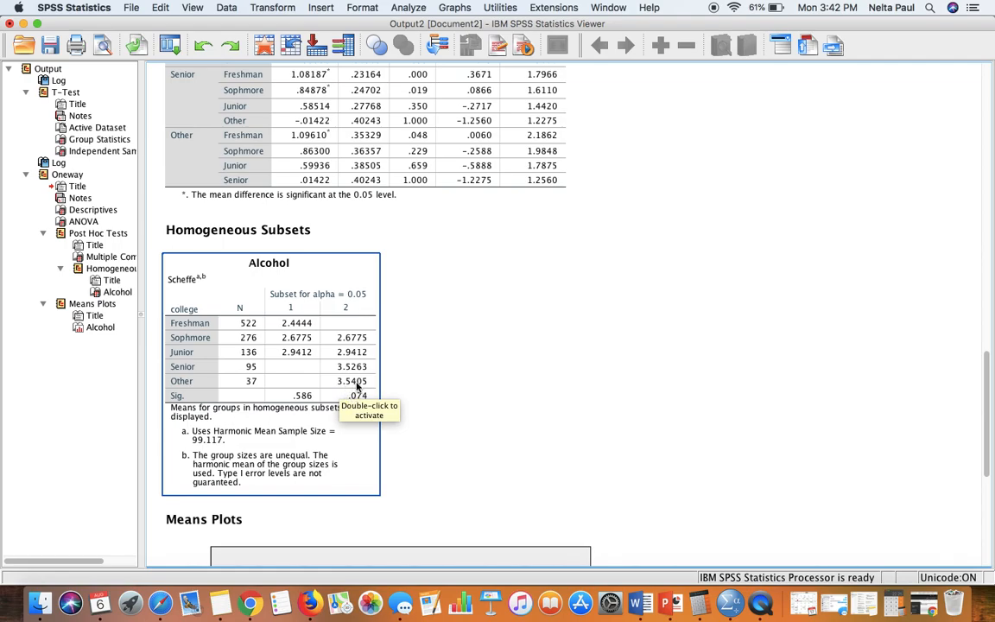
pyautogui.click(410, 386)
pyautogui.click(311, 333)
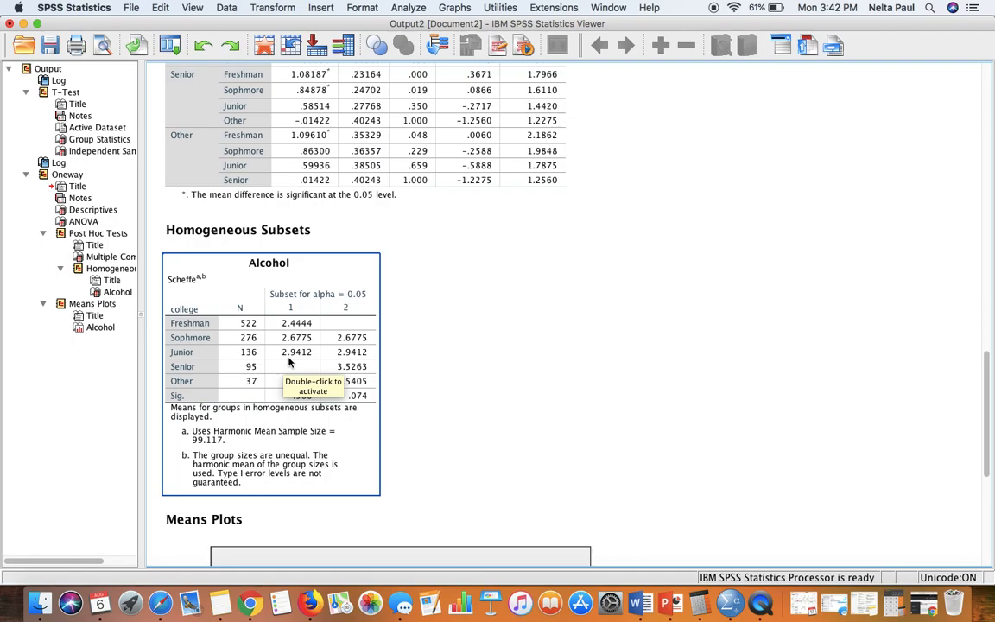
pyautogui.click(435, 401)
# Examine the Means Plot of mean alcohol use across the college groups from Freshman to Other
pyautogui.scroll(-1, 508, 350)
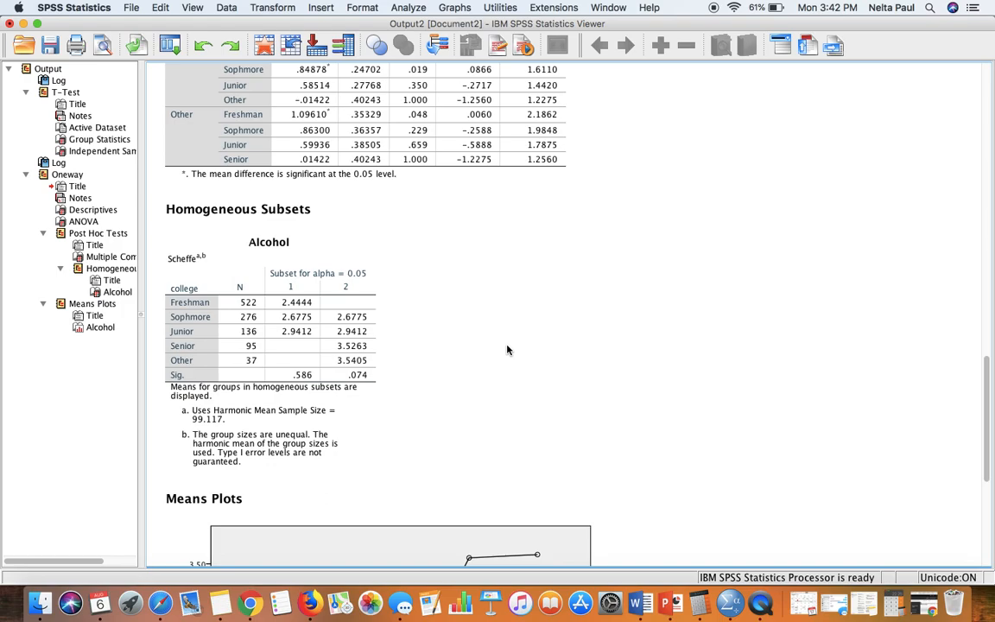
pyautogui.scroll(-4, 565, 383)
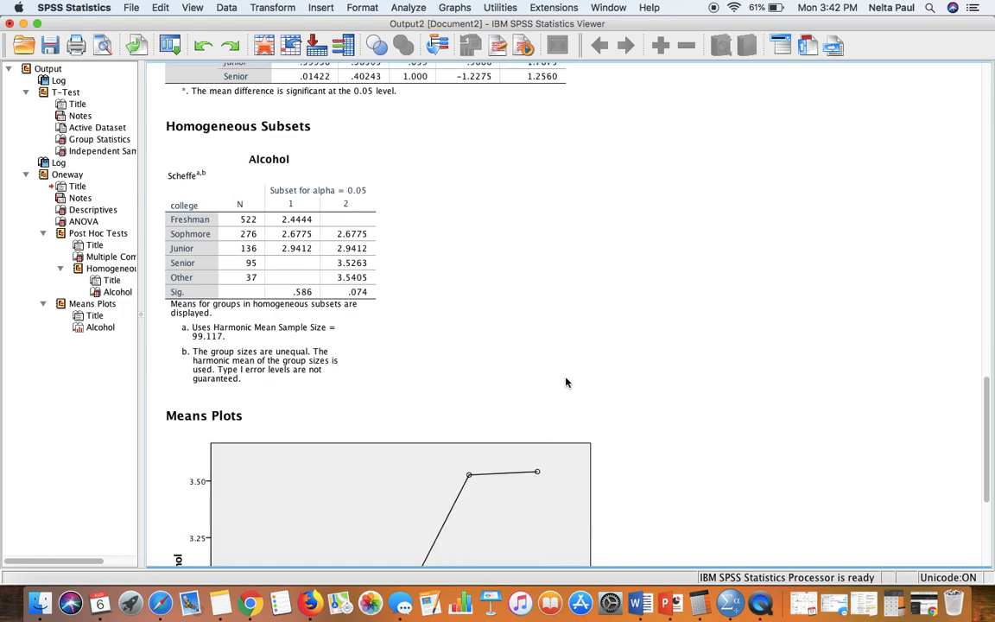
pyautogui.scroll(-1, 566, 382)
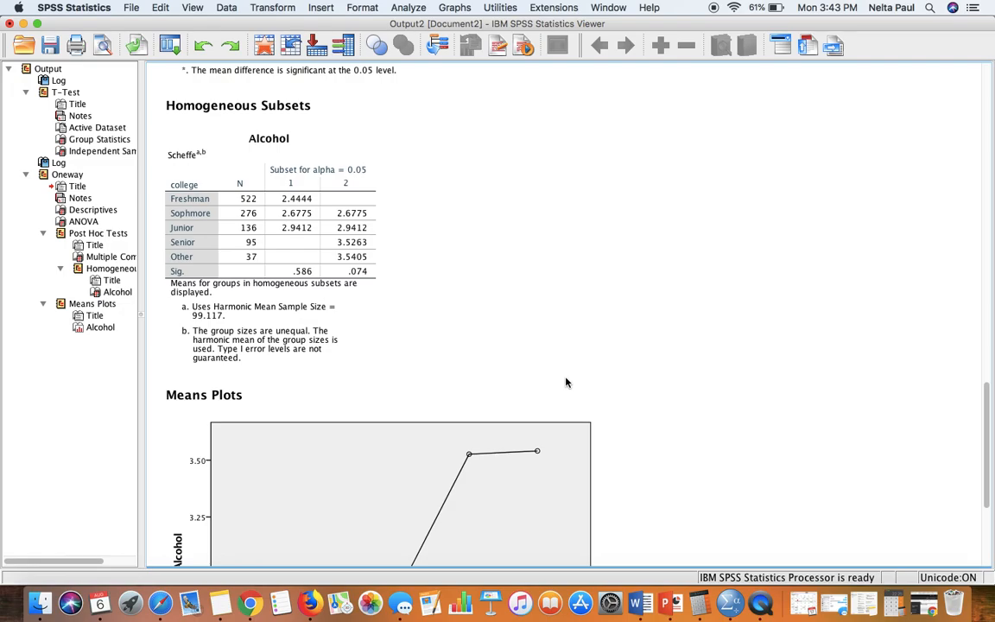
pyautogui.scroll(-10, 566, 382)
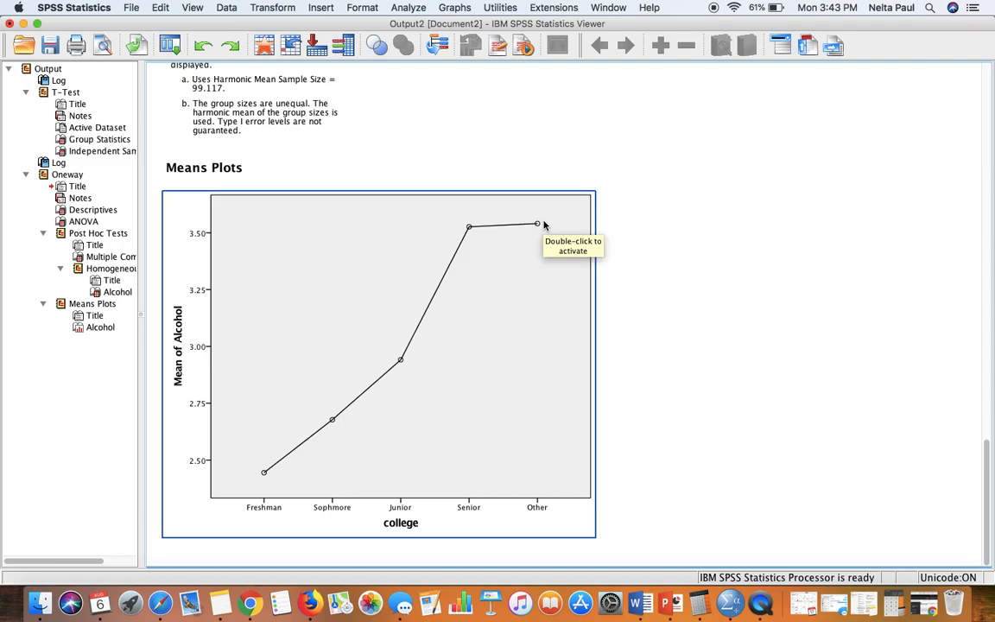
pyautogui.click(645, 257)
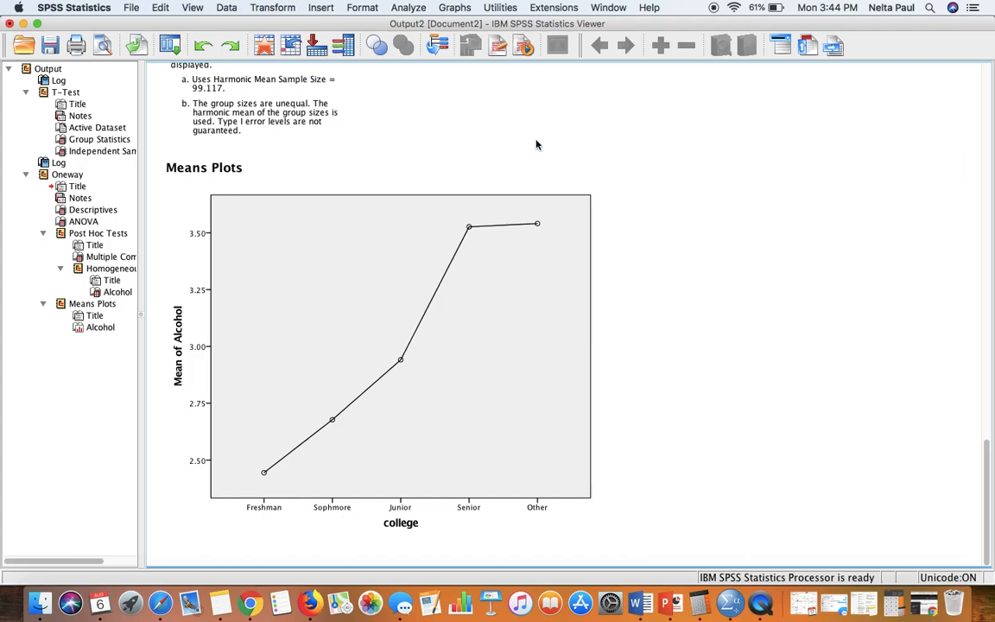
# Start a Bivariate Correlations analysis and add the Total Score variable to it
pyautogui.click(401, 9)
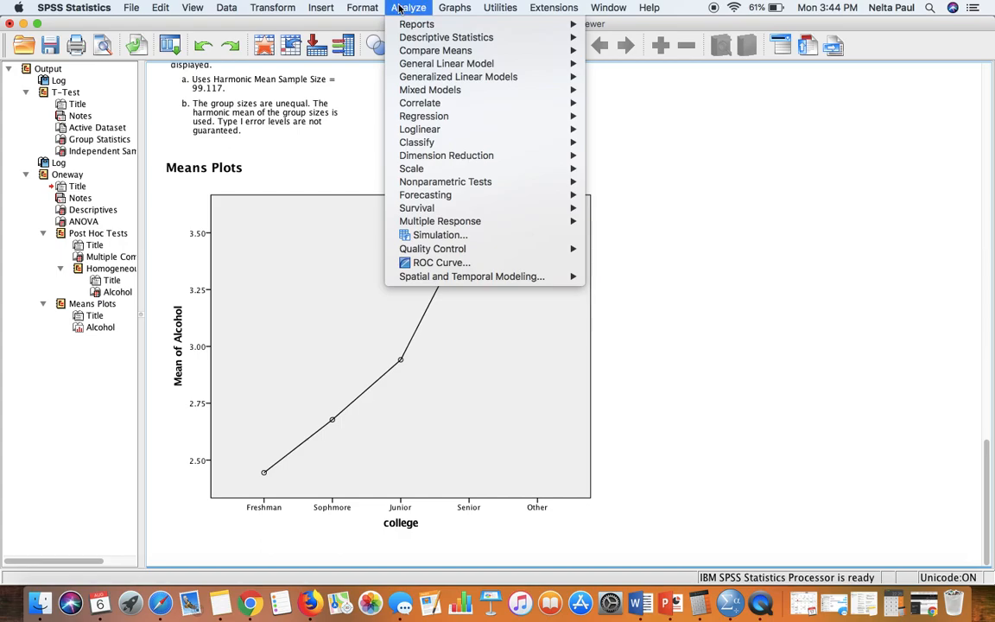
pyautogui.moveTo(436, 103)
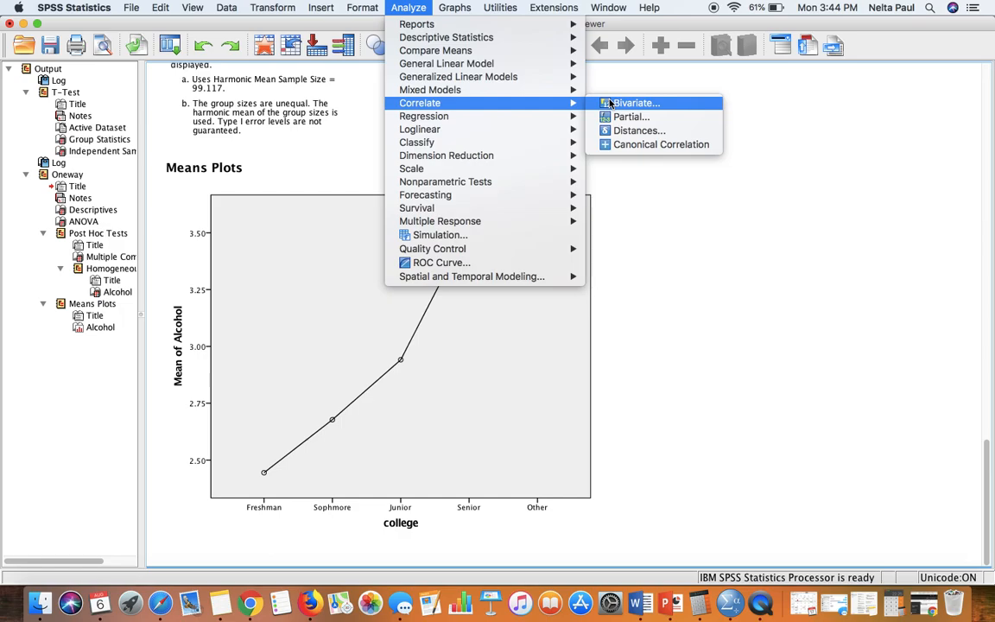
pyautogui.click(610, 103)
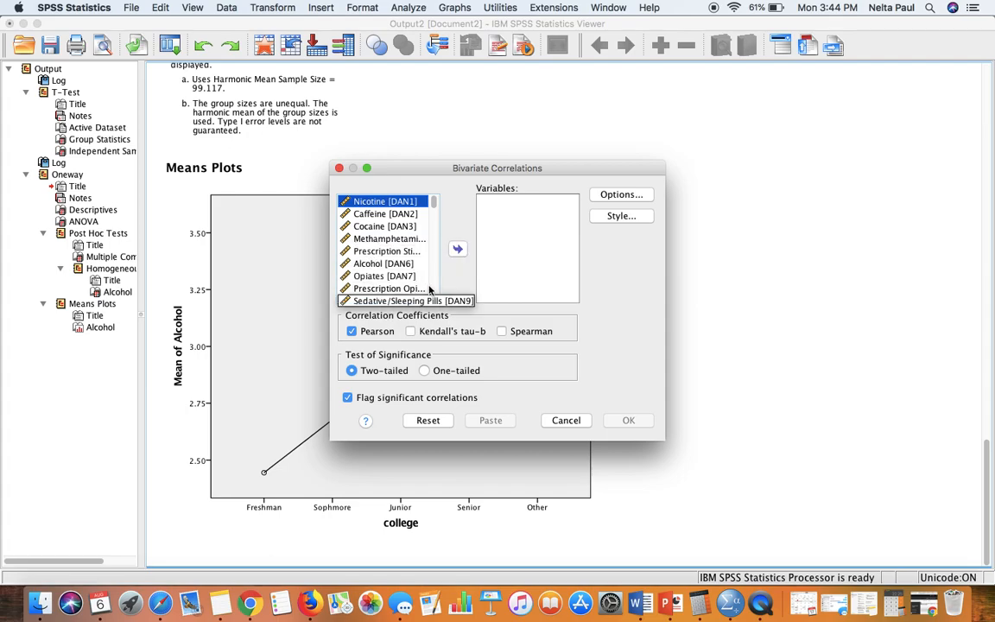
pyautogui.scroll(-5, 400, 269)
pyautogui.scroll(5, 399, 266)
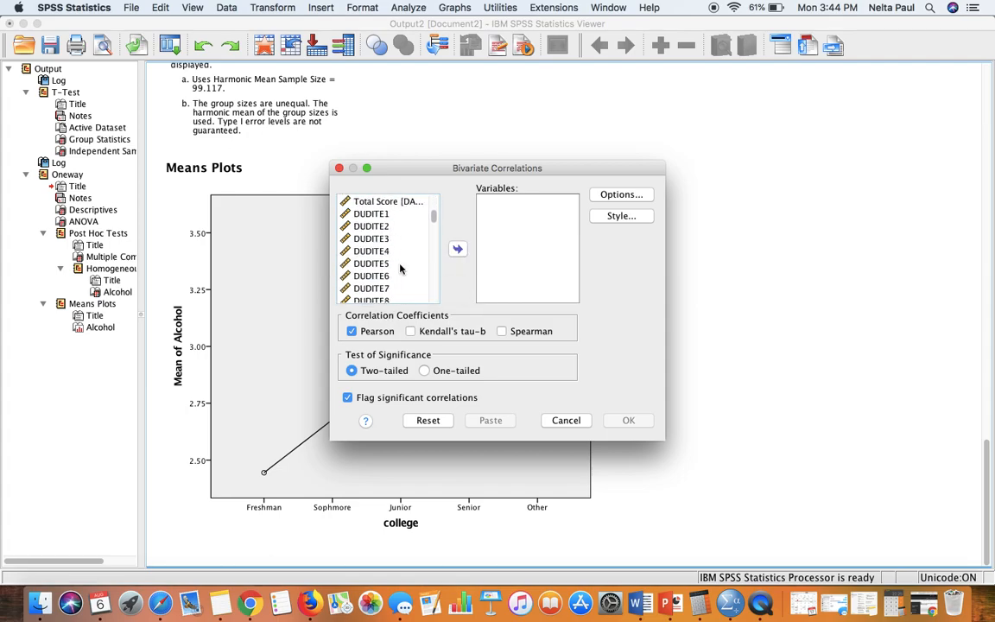
pyautogui.click(377, 227)
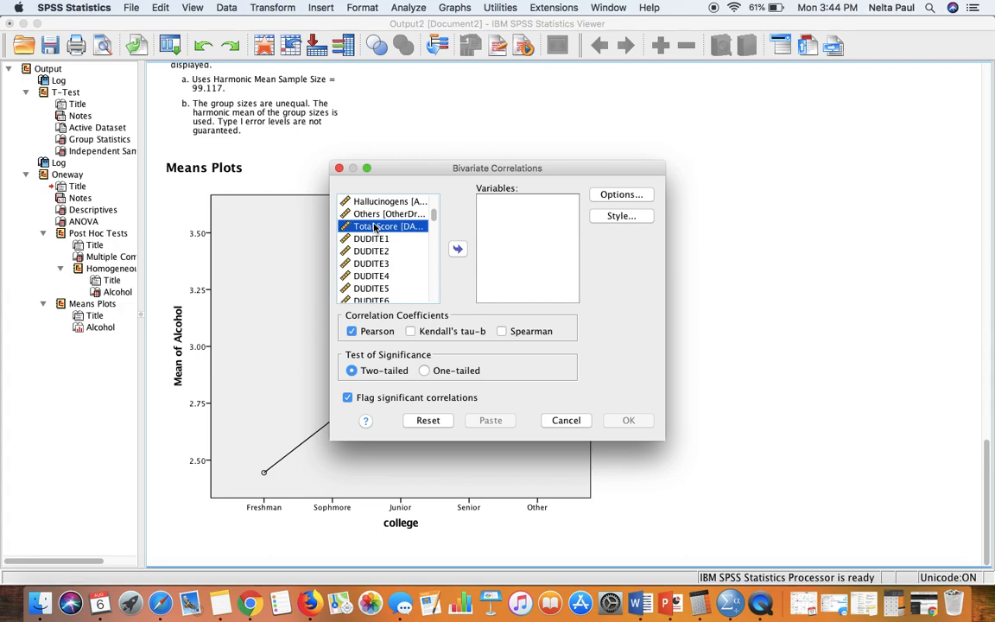
pyautogui.click(455, 249)
# Add phqtotal and gadtotal to the variables of the bivariate correlation
pyautogui.scroll(-5, 378, 264)
pyautogui.scroll(-2, 376, 266)
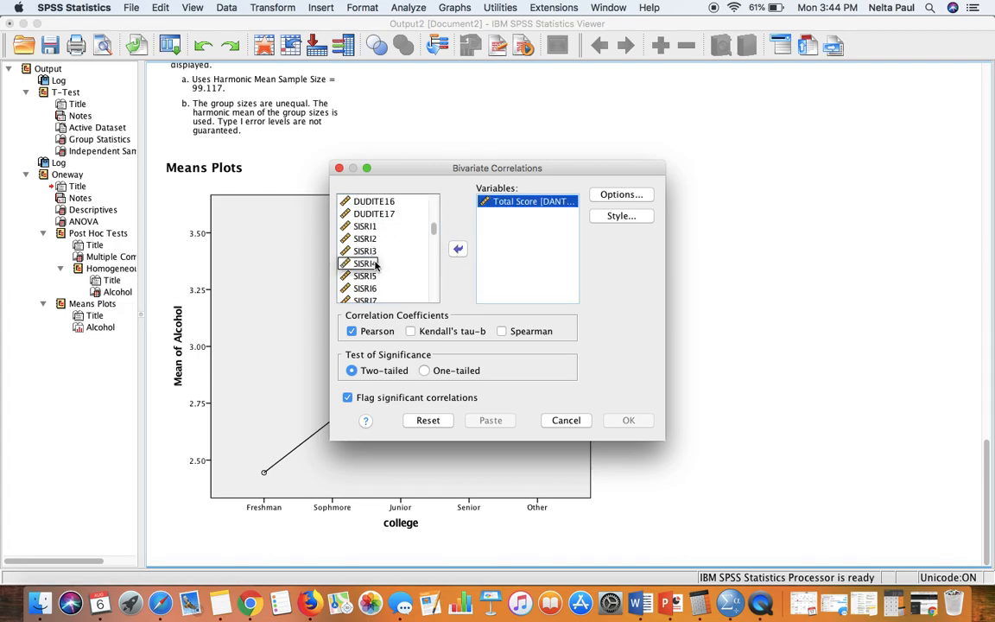
pyautogui.scroll(-10, 402, 241)
pyautogui.scroll(-6, 402, 244)
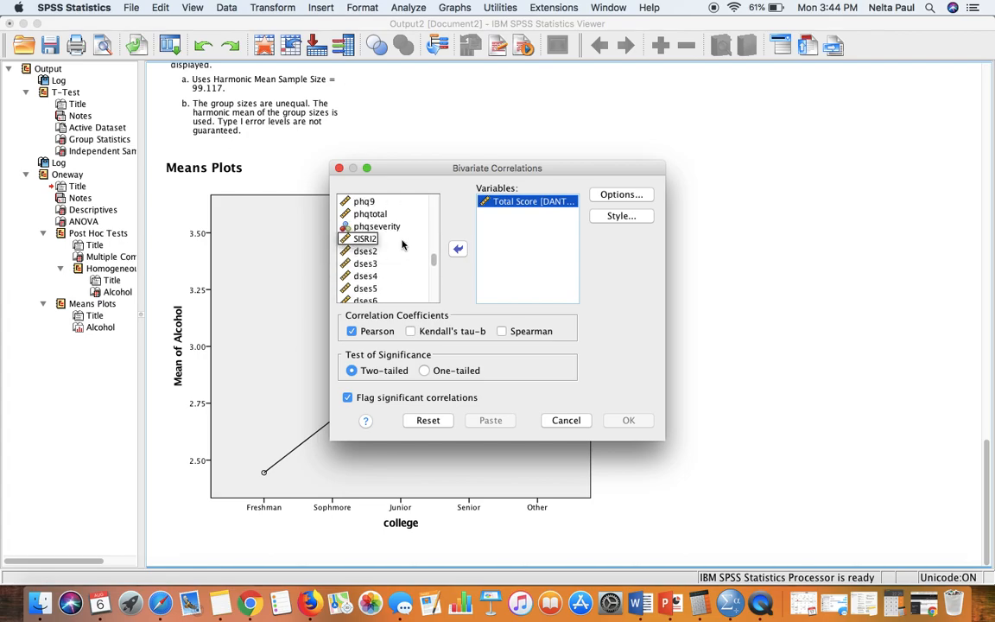
pyautogui.click(380, 215)
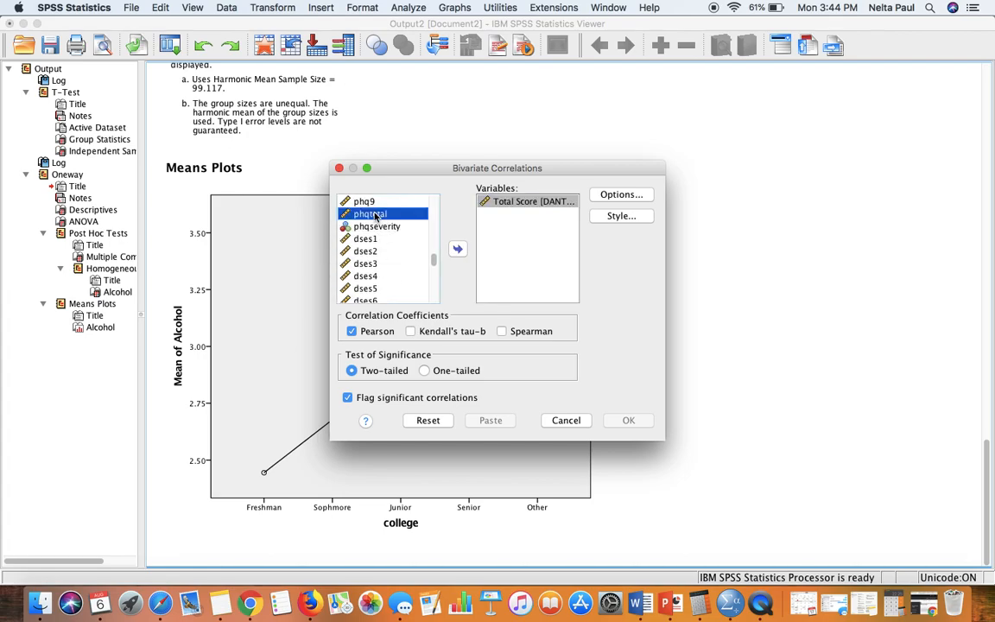
pyautogui.click(457, 250)
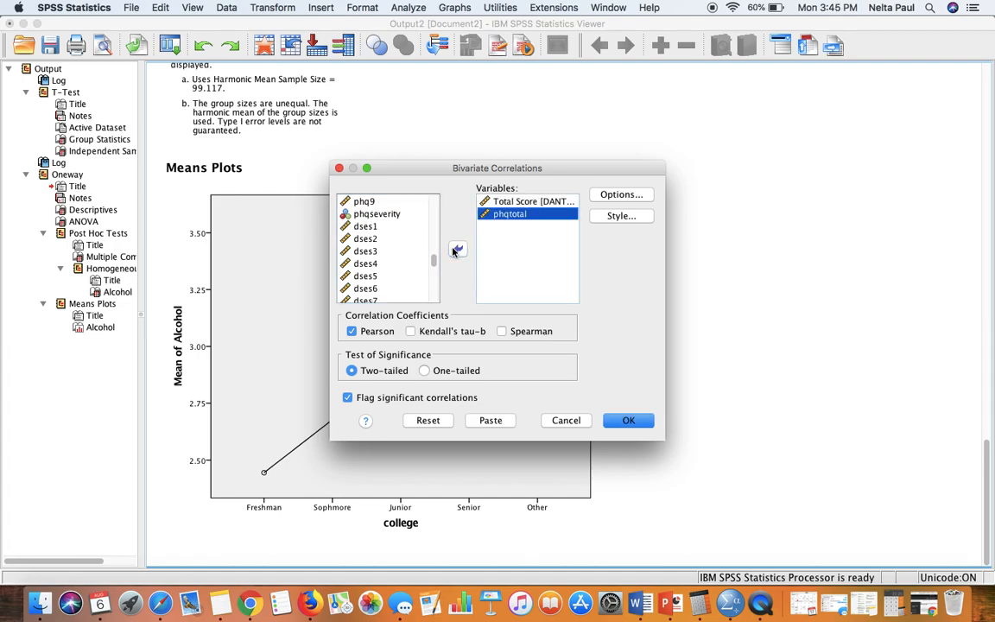
pyautogui.scroll(-5, 384, 262)
pyautogui.scroll(-1, 384, 261)
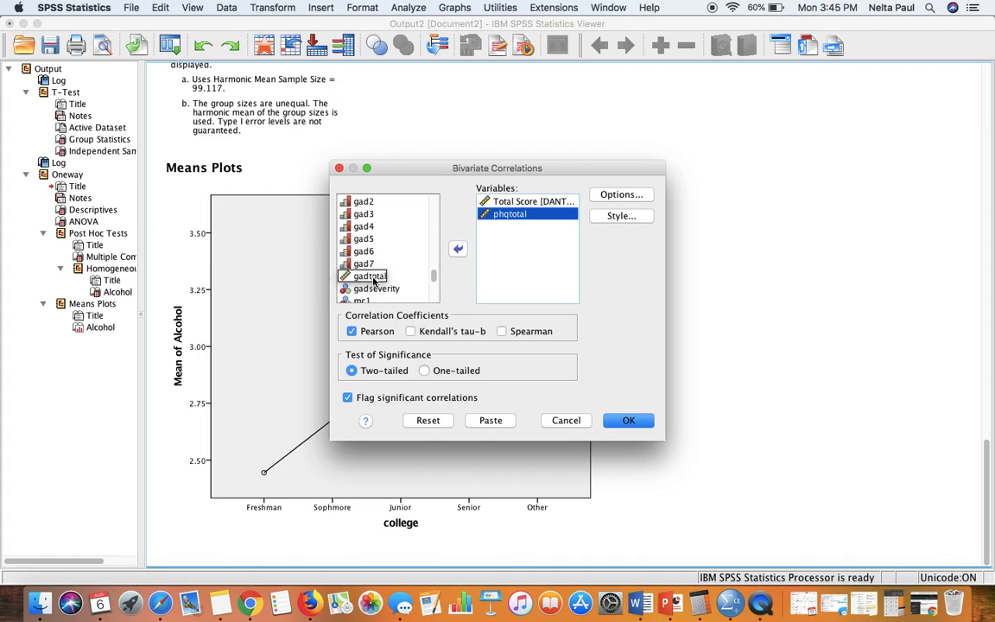
pyautogui.click(373, 277)
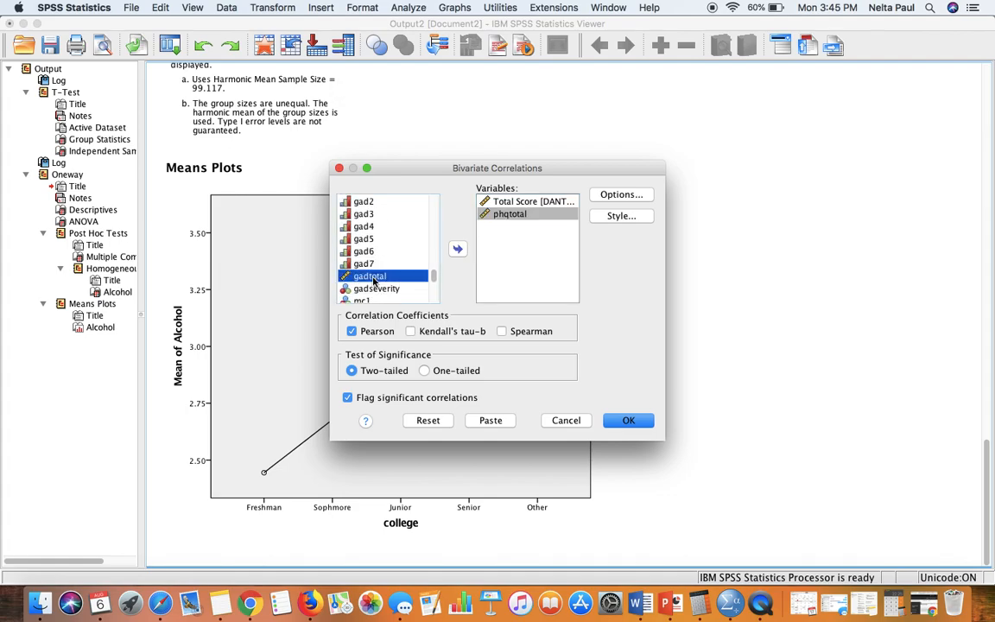
pyautogui.click(457, 250)
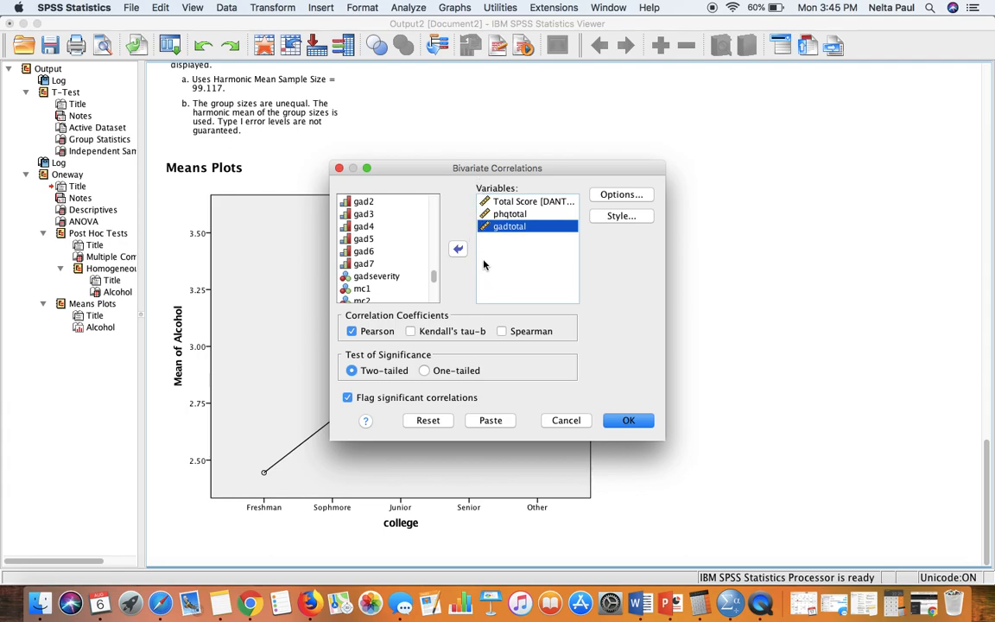
# Include means and standard deviations in the correlation options, and run the analysis
pyautogui.click(610, 197)
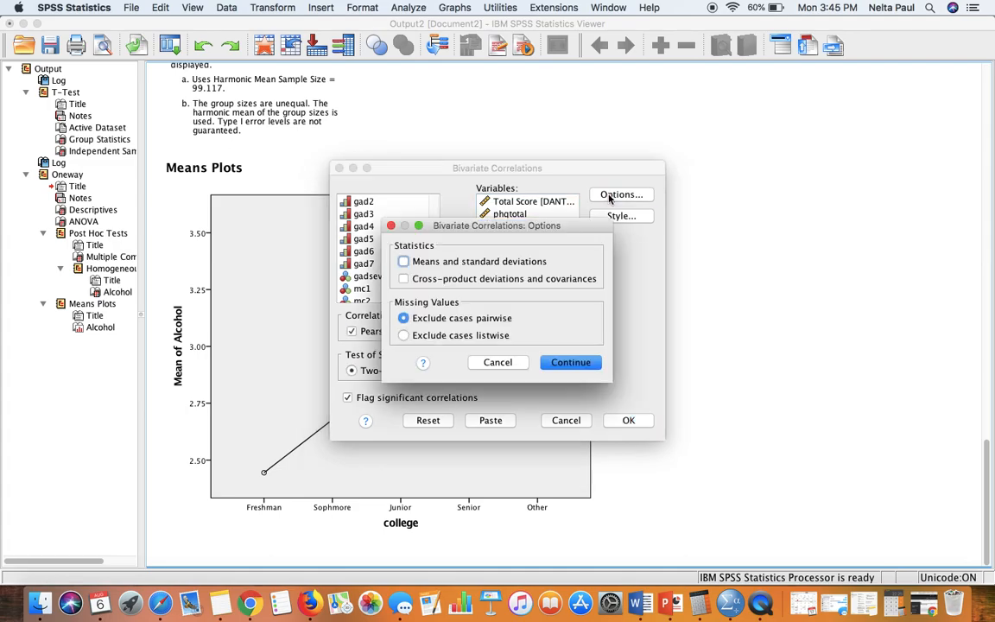
pyautogui.click(403, 262)
pyautogui.click(565, 363)
pyautogui.click(619, 420)
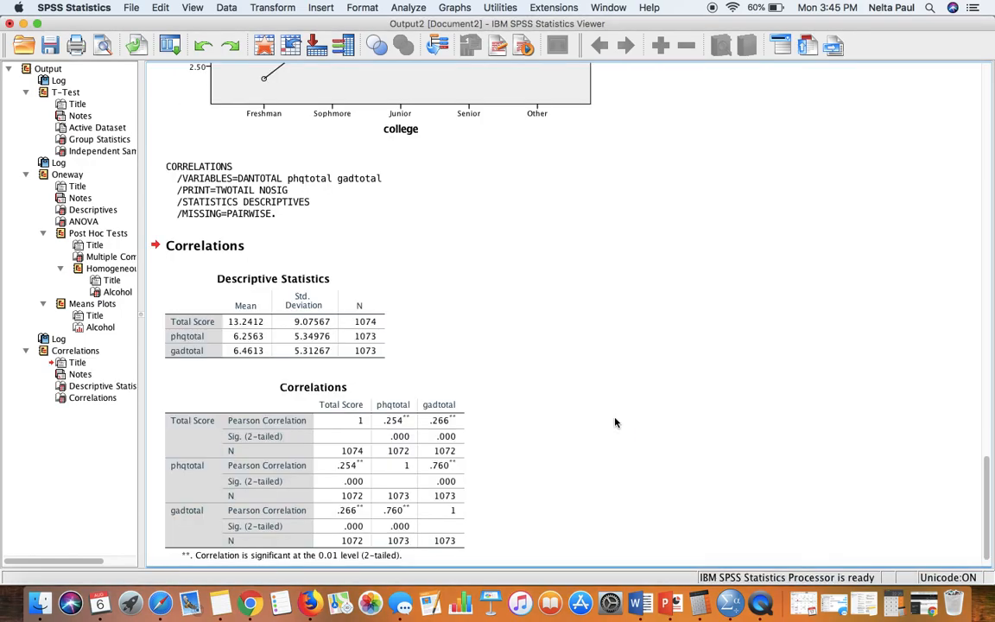
# Examine the Descriptive Statistics and Correlations tables, checking the Pearson coefficients, significance and N among Total Score, phqtotal and gadtotal
pyautogui.click(224, 313)
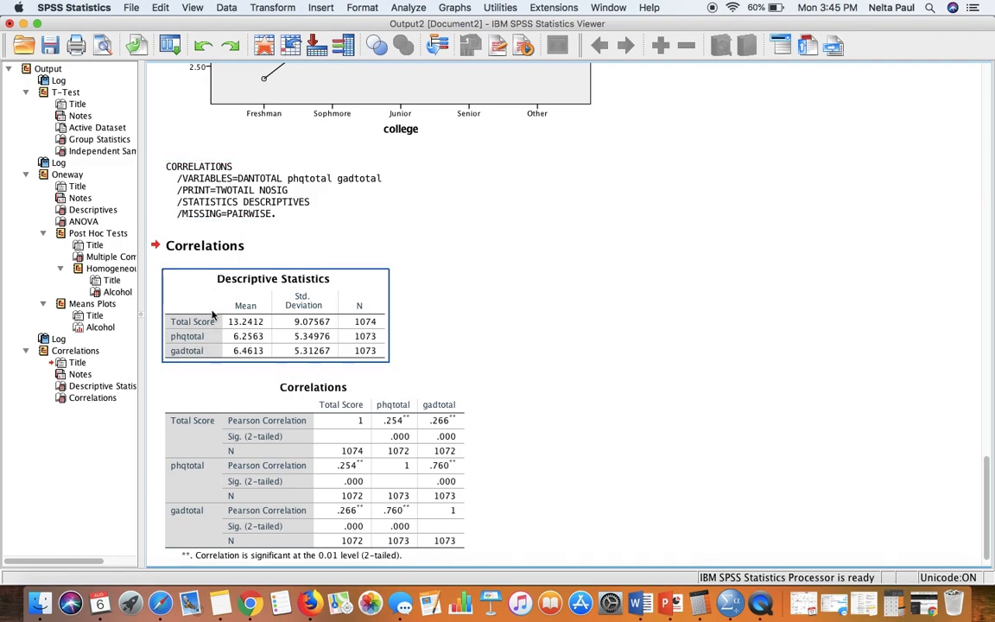
pyautogui.scroll(-3, 516, 344)
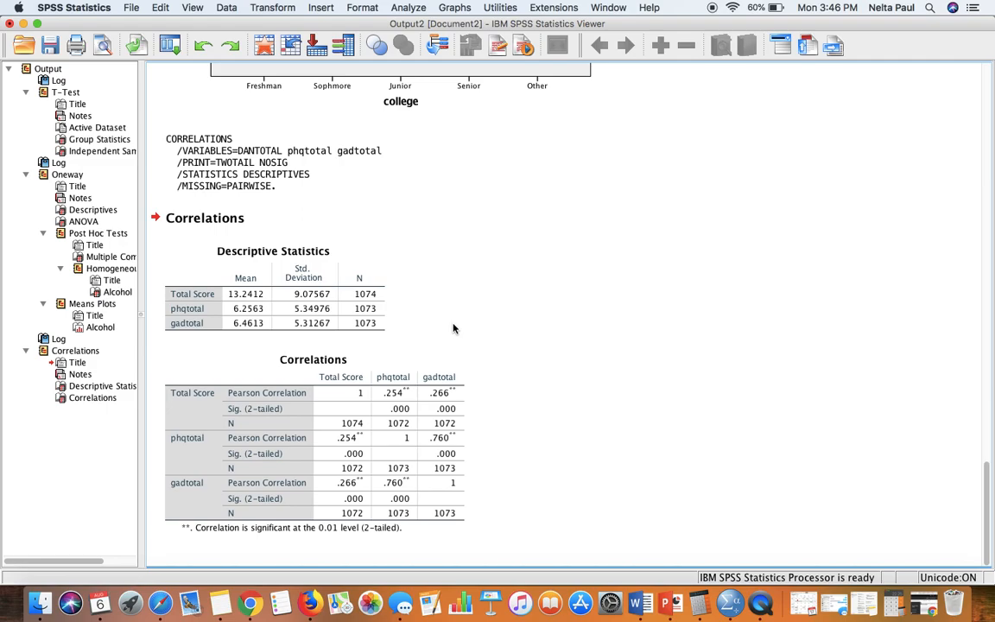
pyautogui.click(354, 358)
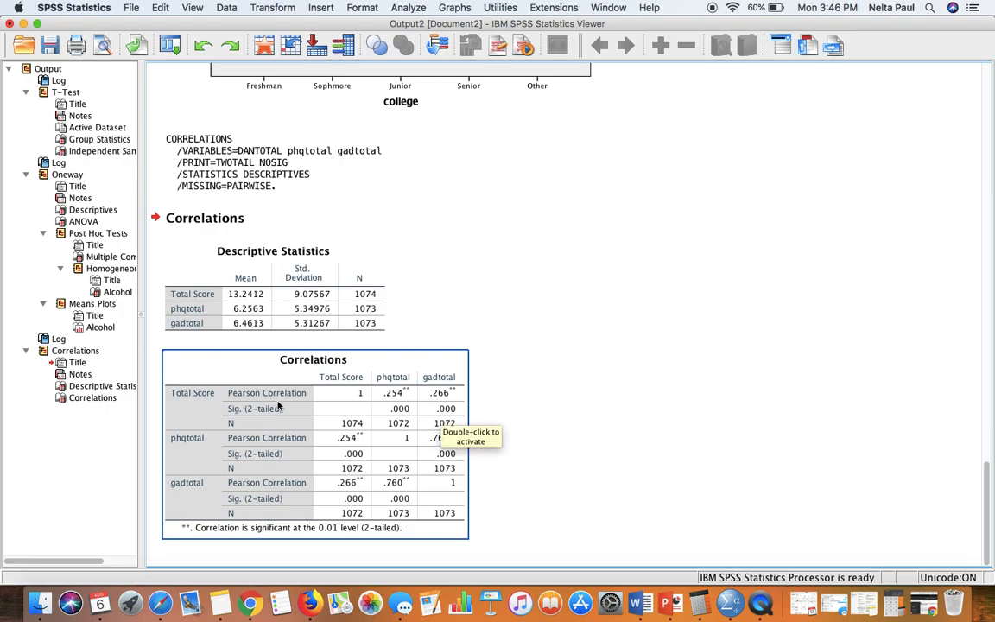
pyautogui.click(537, 393)
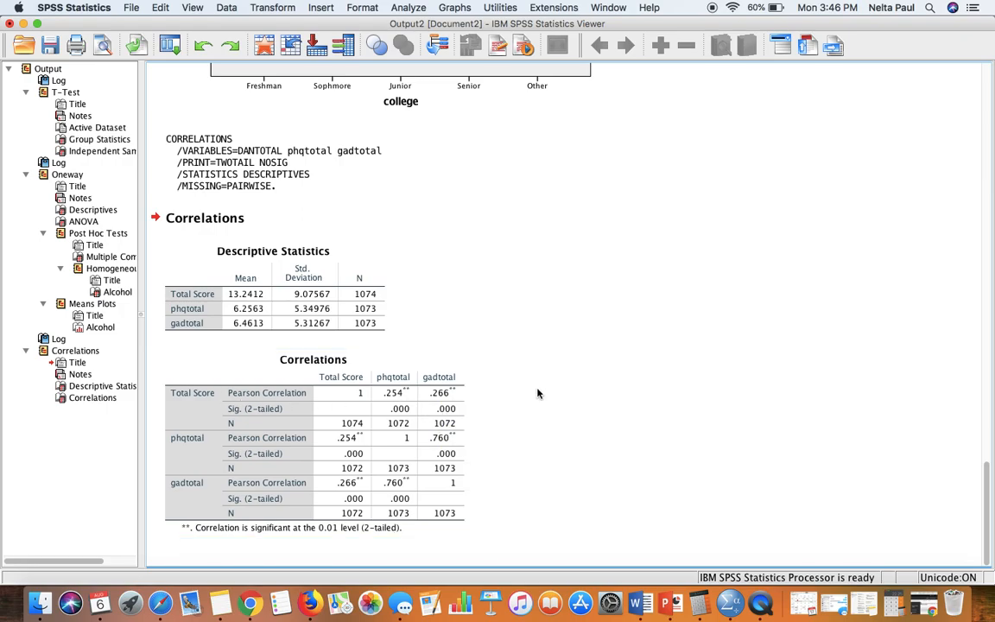
pyautogui.click(432, 392)
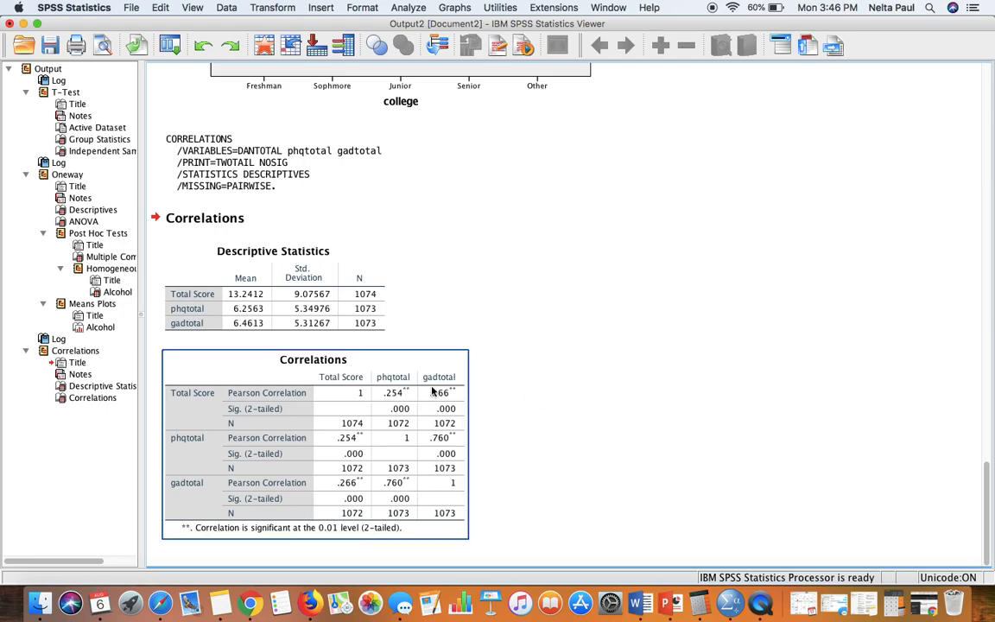
pyautogui.click(518, 409)
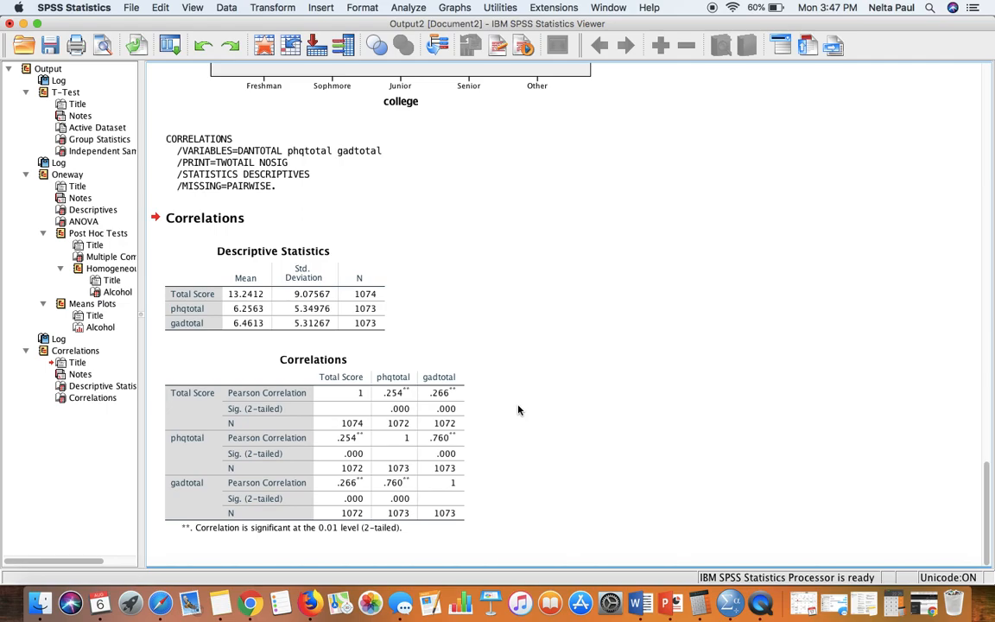
pyautogui.click(322, 377)
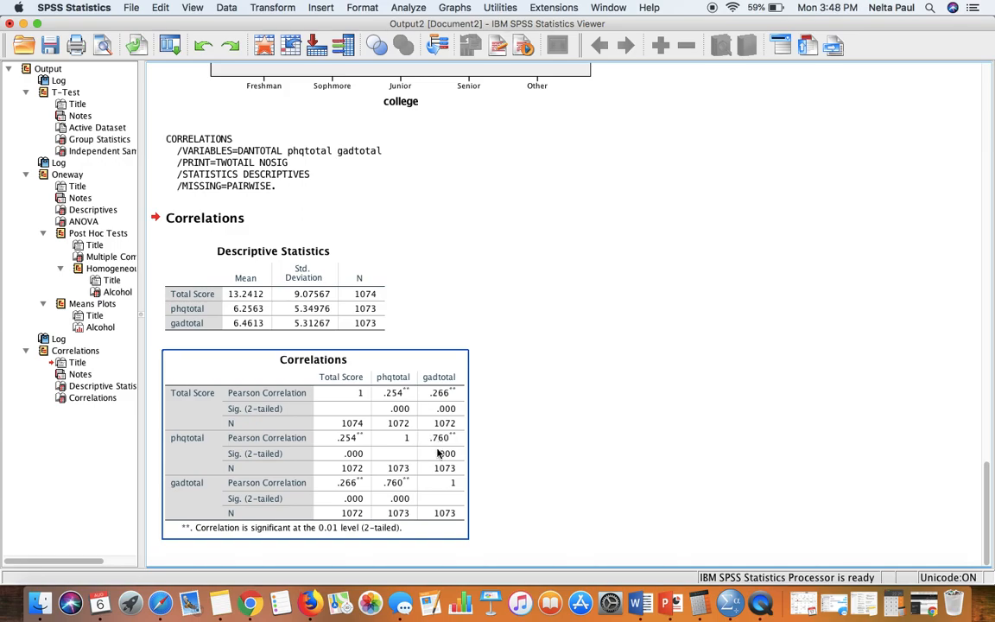
pyautogui.click(482, 459)
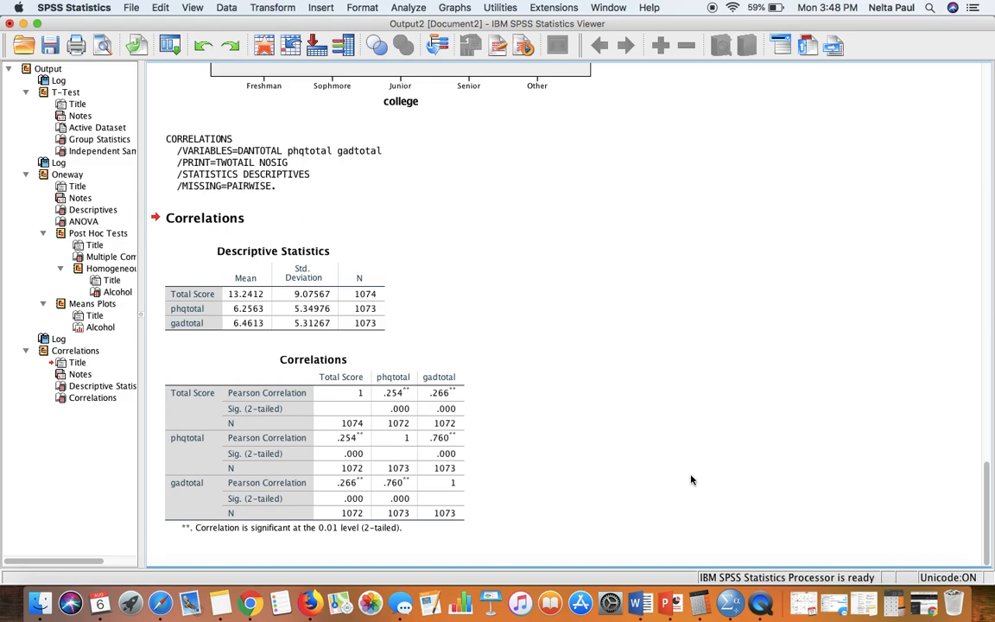
# Start a Crosstabs analysis from the data file, with gender as the row variable and college as the column variable
pyautogui.click(23, 23)
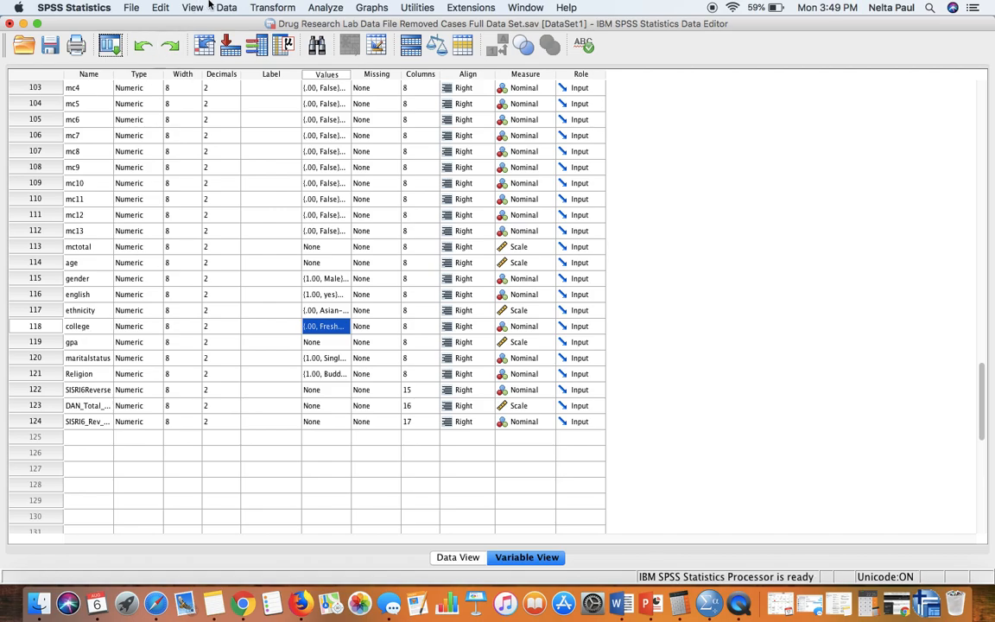
pyautogui.click(319, 8)
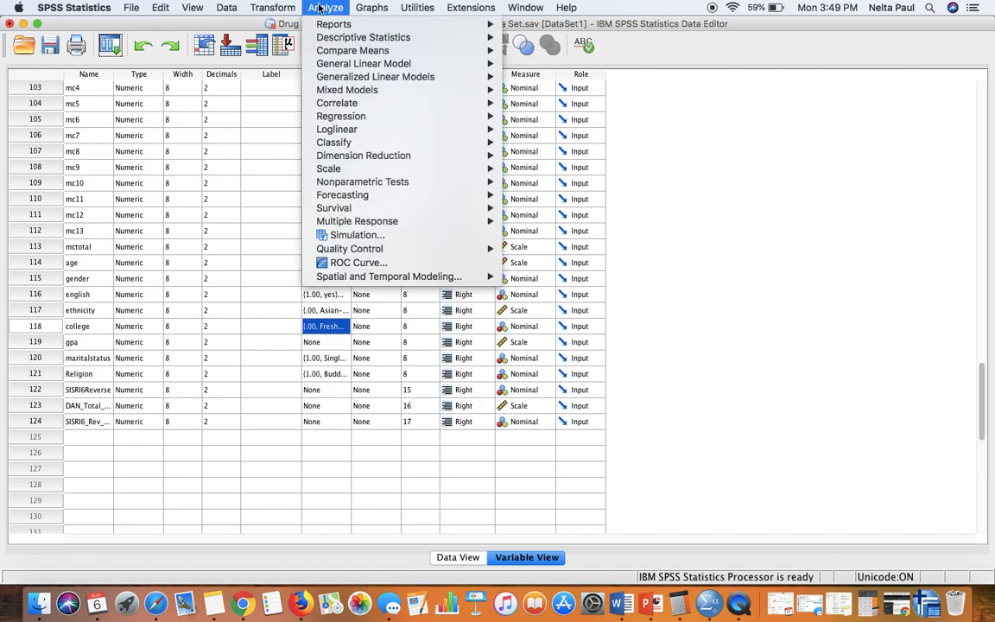
pyautogui.moveTo(413, 36)
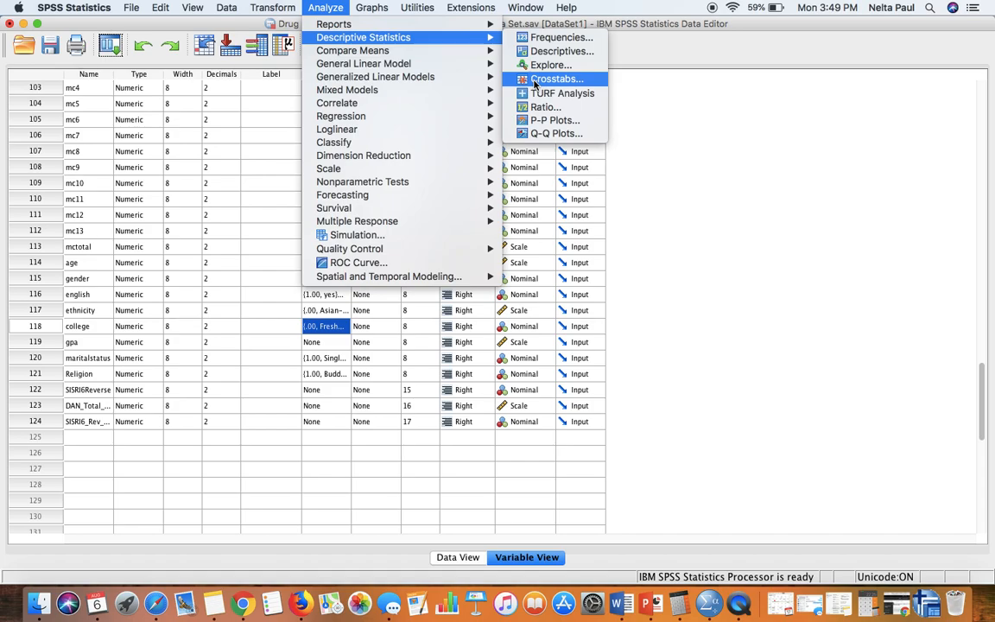
pyautogui.click(535, 80)
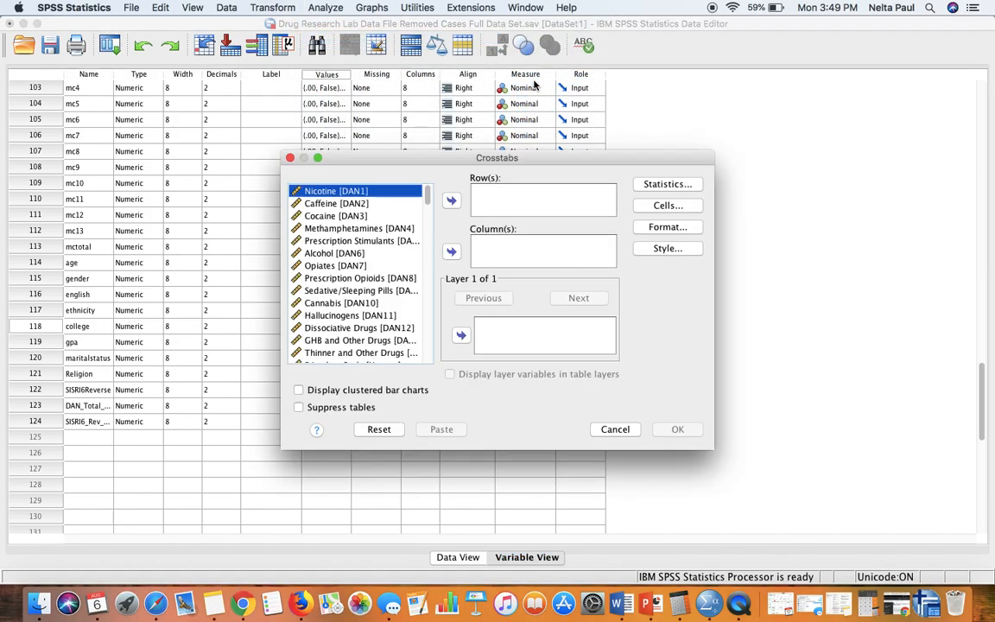
pyautogui.scroll(-15, 348, 273)
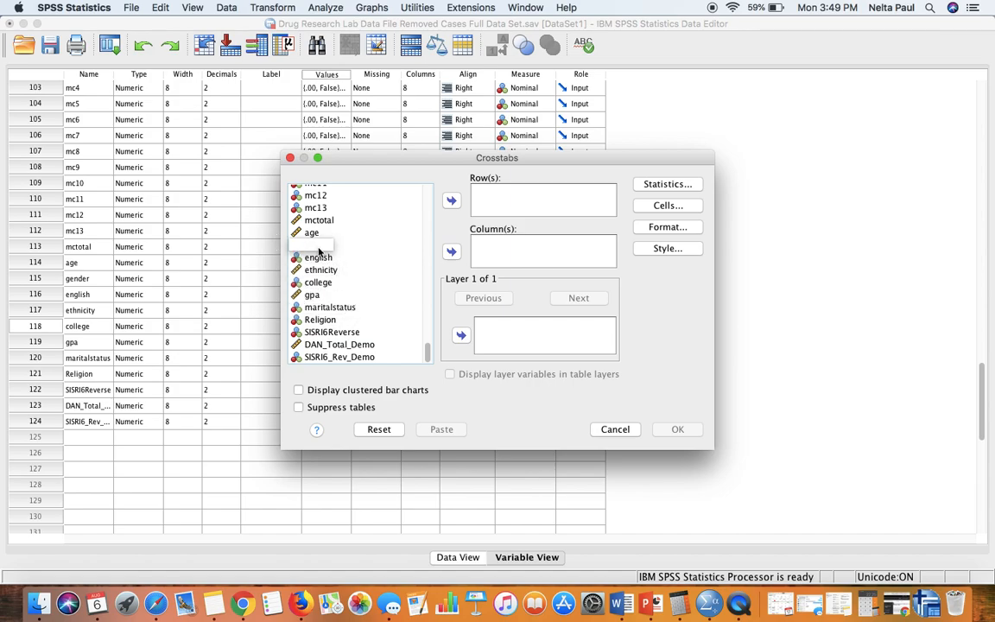
pyautogui.click(353, 245)
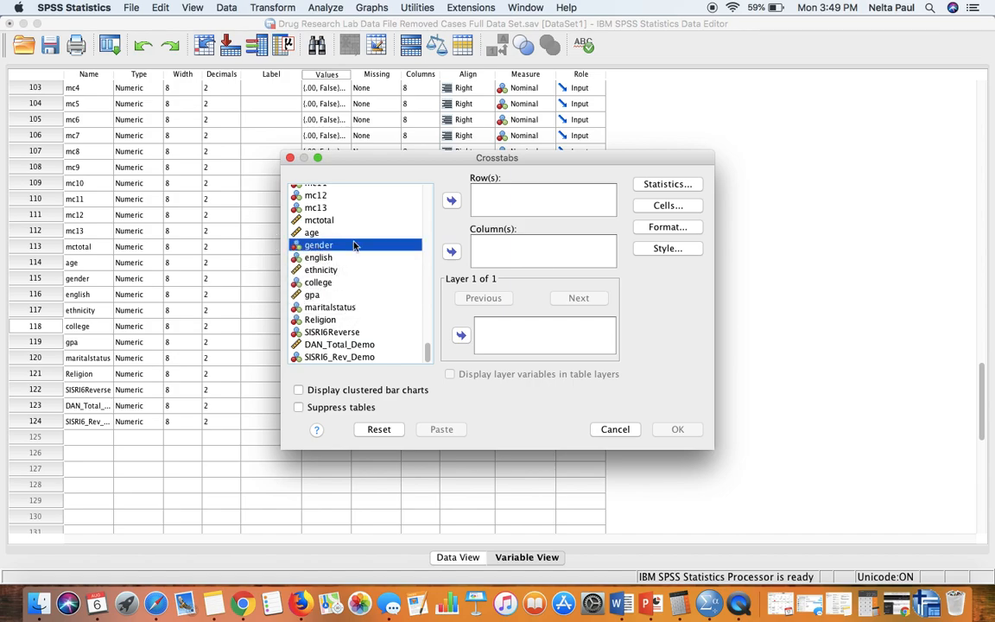
pyautogui.click(451, 199)
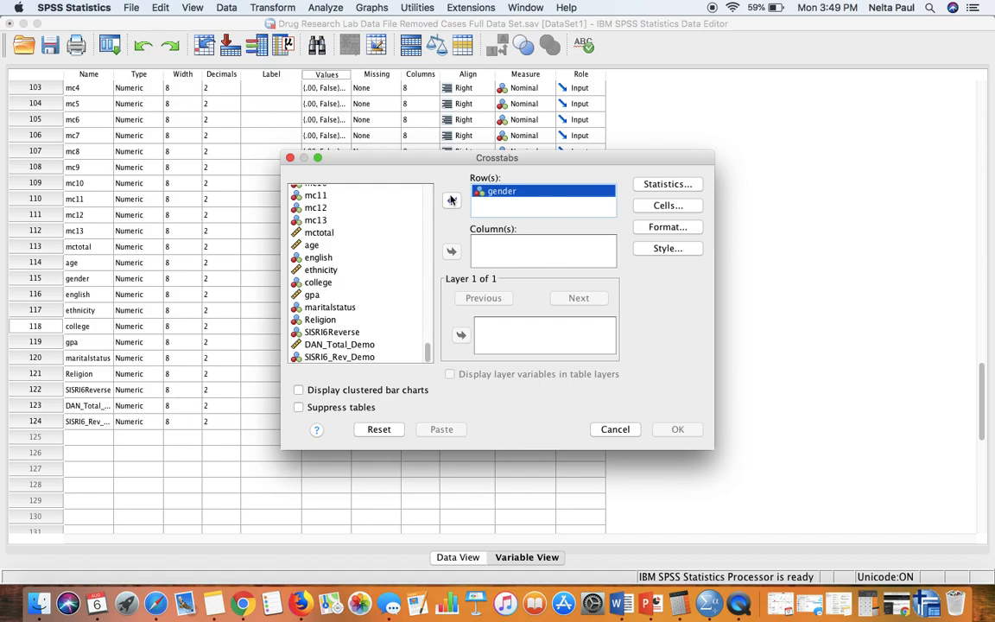
pyautogui.click(314, 282)
pyautogui.click(450, 251)
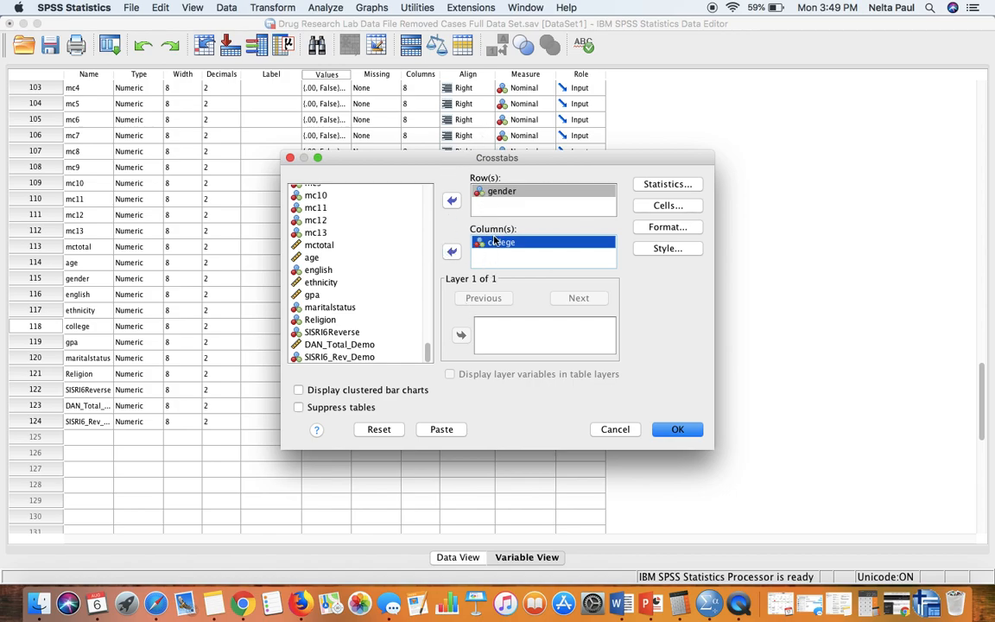
# Run the gender by college crosstabs with the Chi-square statistic included, and inspect the crosstabulation table in the output
pyautogui.click(657, 185)
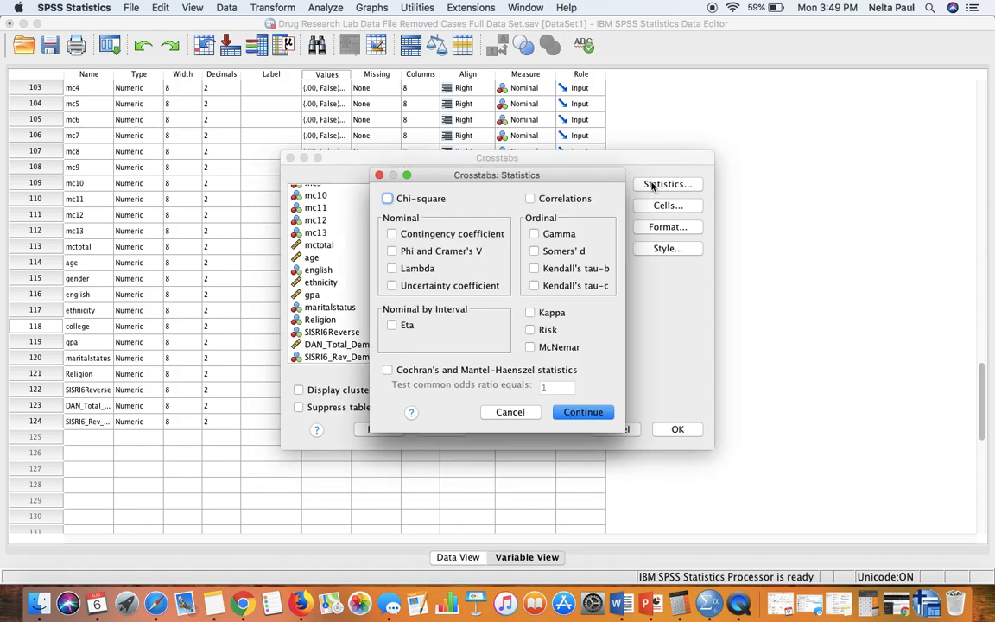
pyautogui.click(388, 198)
pyautogui.click(583, 412)
pyautogui.click(673, 429)
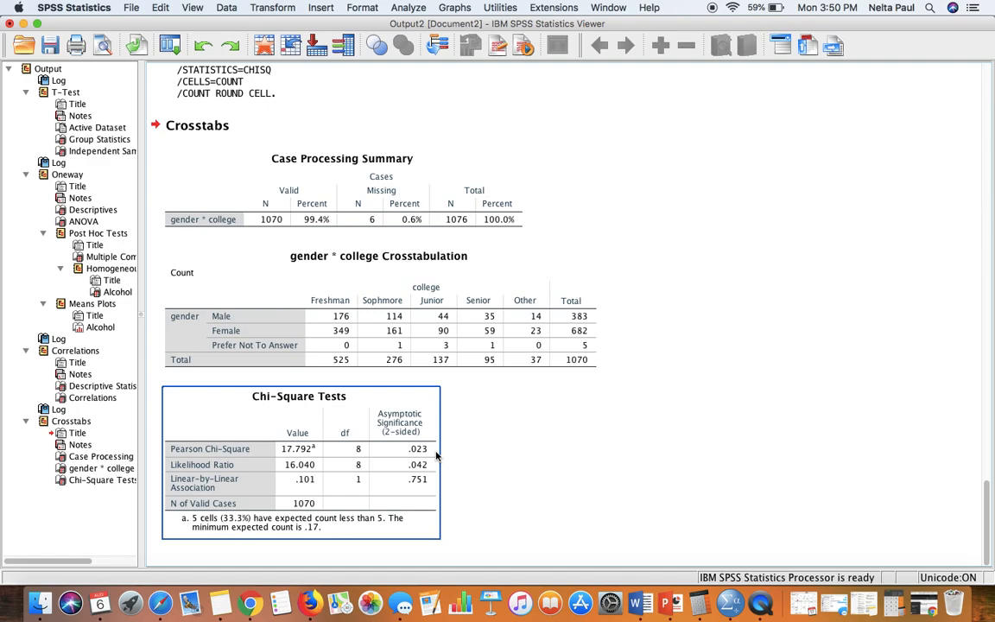
pyautogui.click(220, 314)
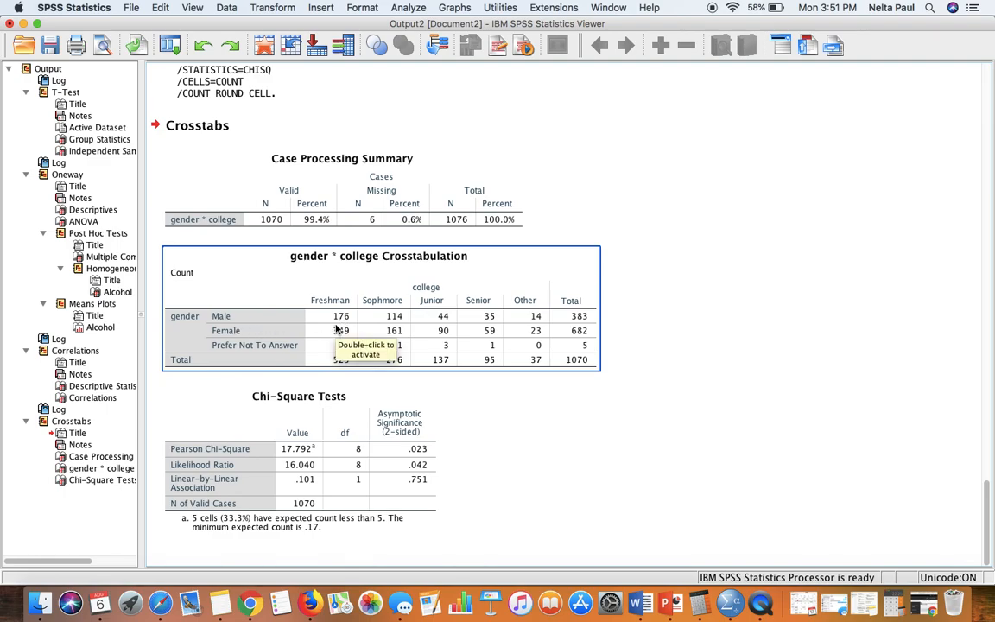
pyautogui.click(611, 303)
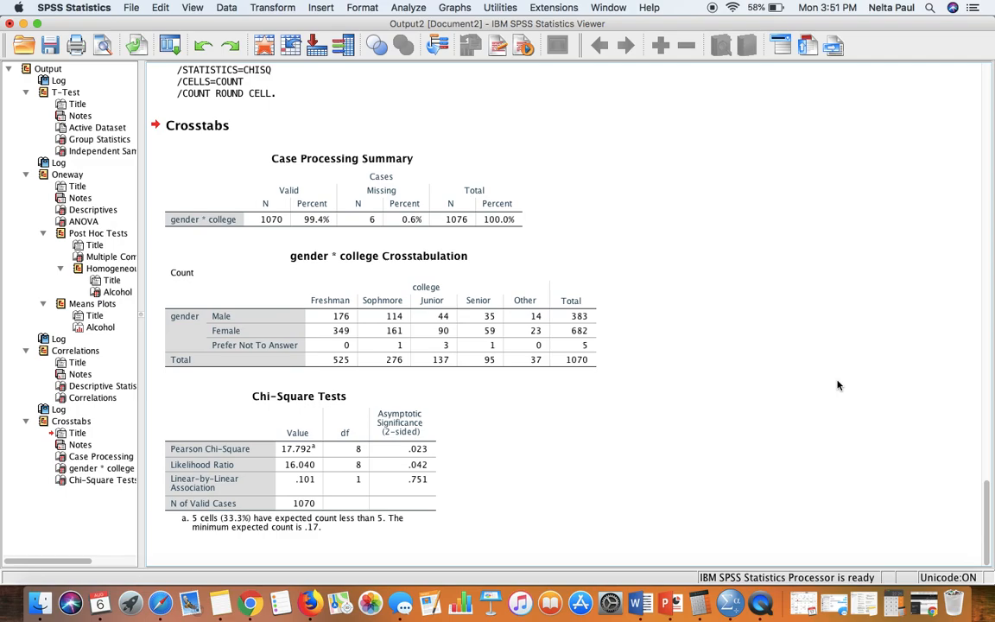